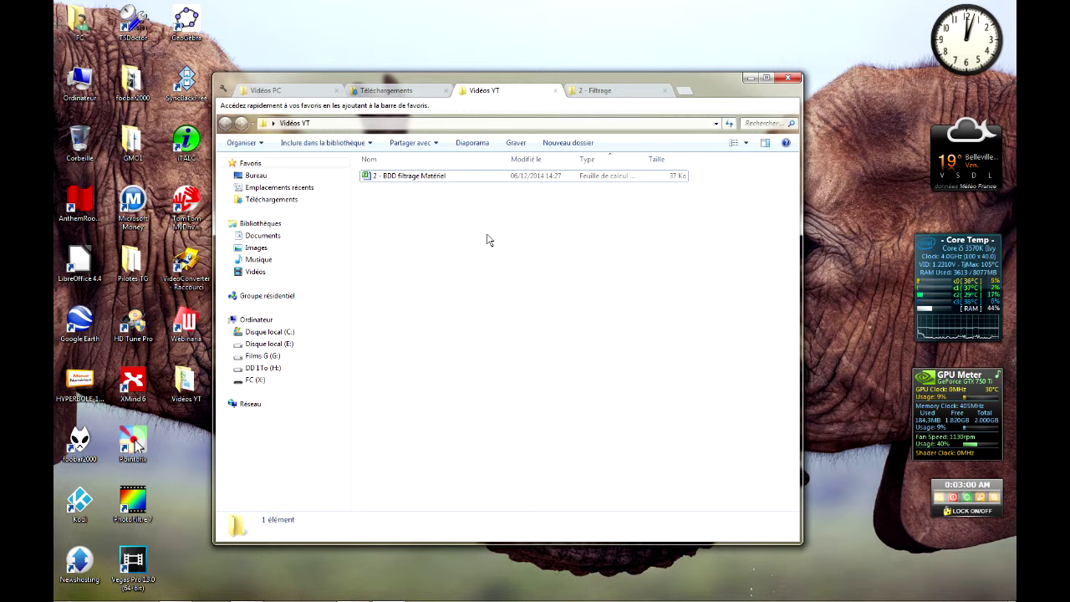
- Open '2 - BDD filtrage Matériel' from the Vidéos YT folder, bringing up its password prompt
click(443, 178)
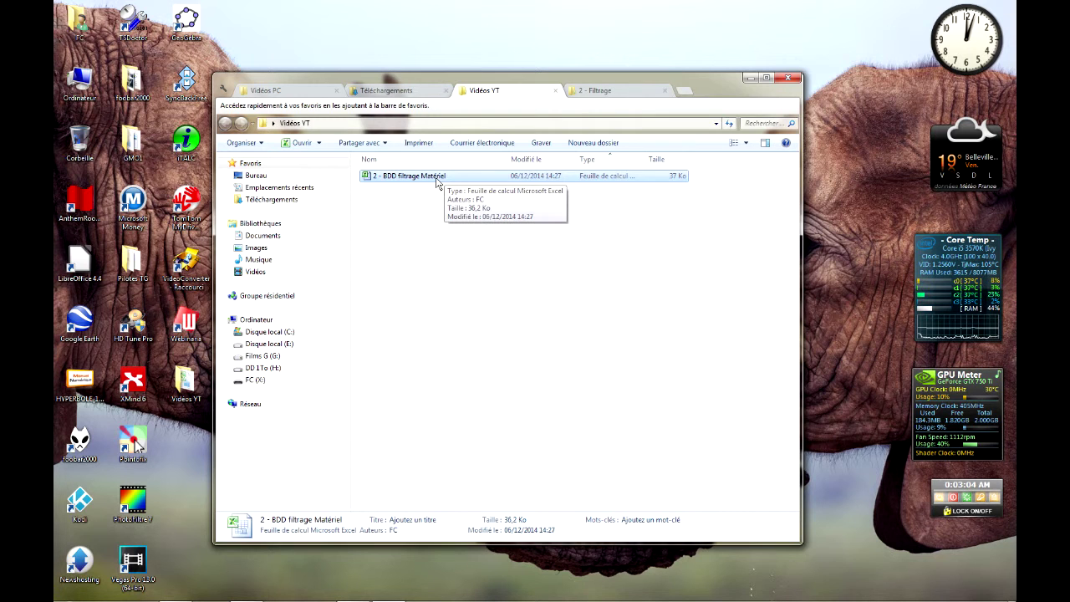
double_click(436, 179)
drag(555, 261, 534, 230)
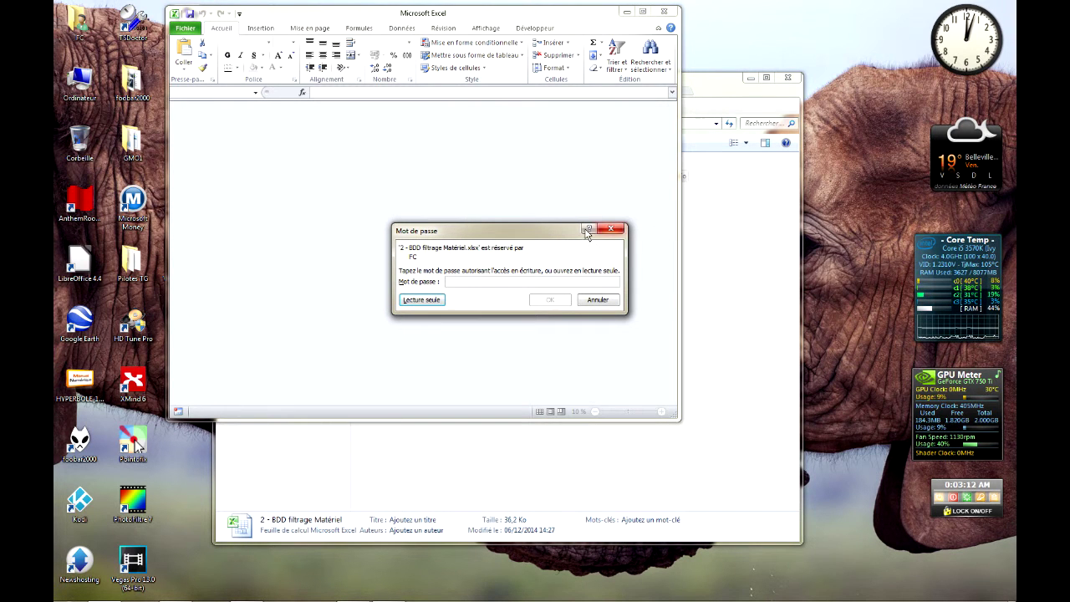
- Open the workbook in read-only mode without entering the password
mouse_move(556, 231)
mouse_down()
mouse_move(550, 216)
mouse_move(565, 234)
mouse_up()
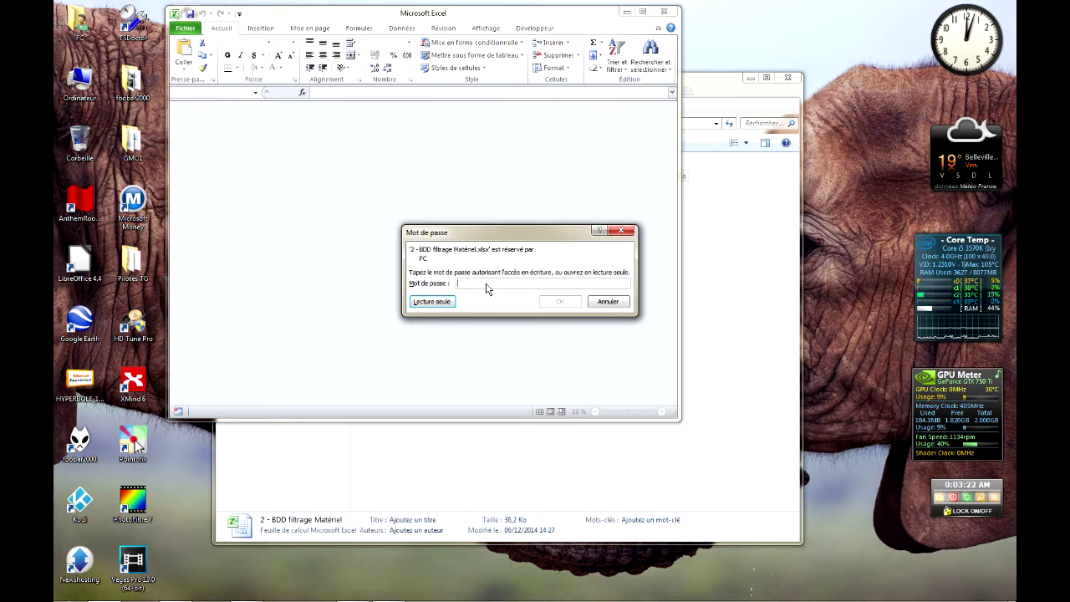
click(440, 303)
click(357, 237)
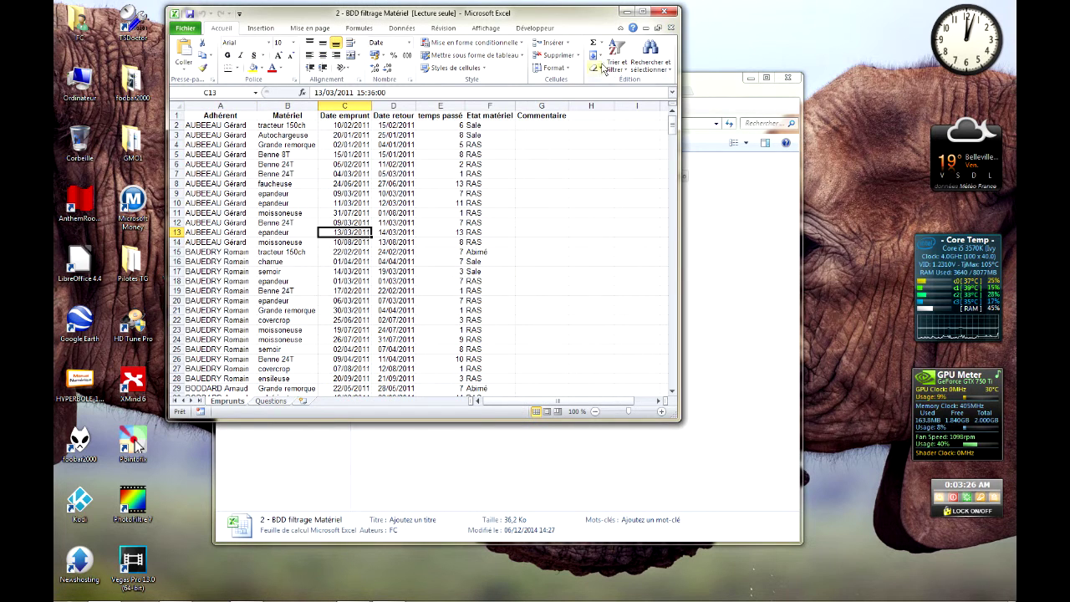
- Save the read-only workbook as 'Copie de 2 - BDD filtrage Matériel' and close Excel
click(643, 12)
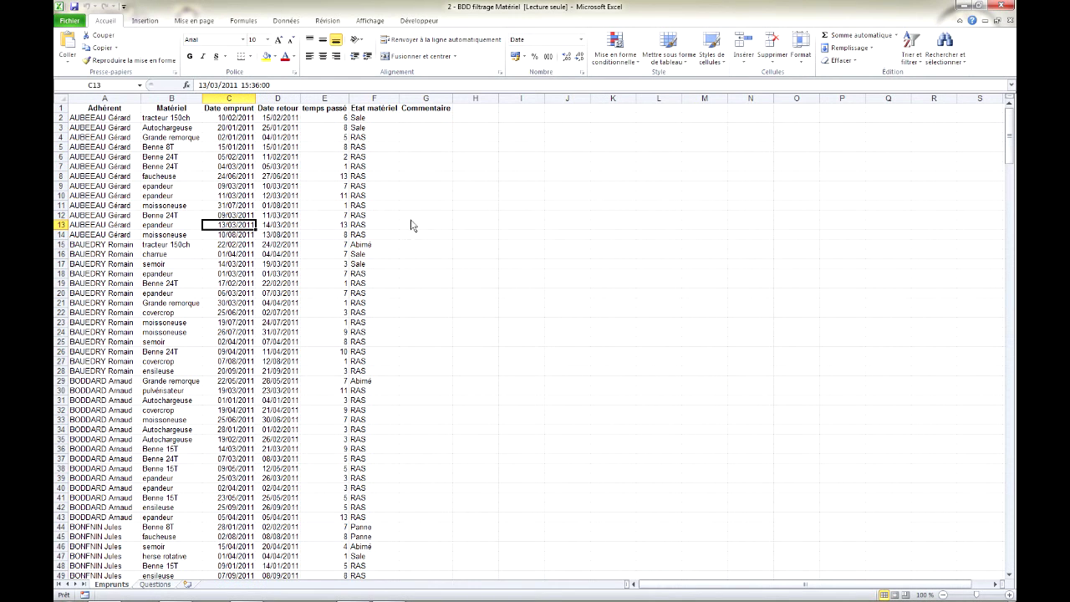
click(280, 167)
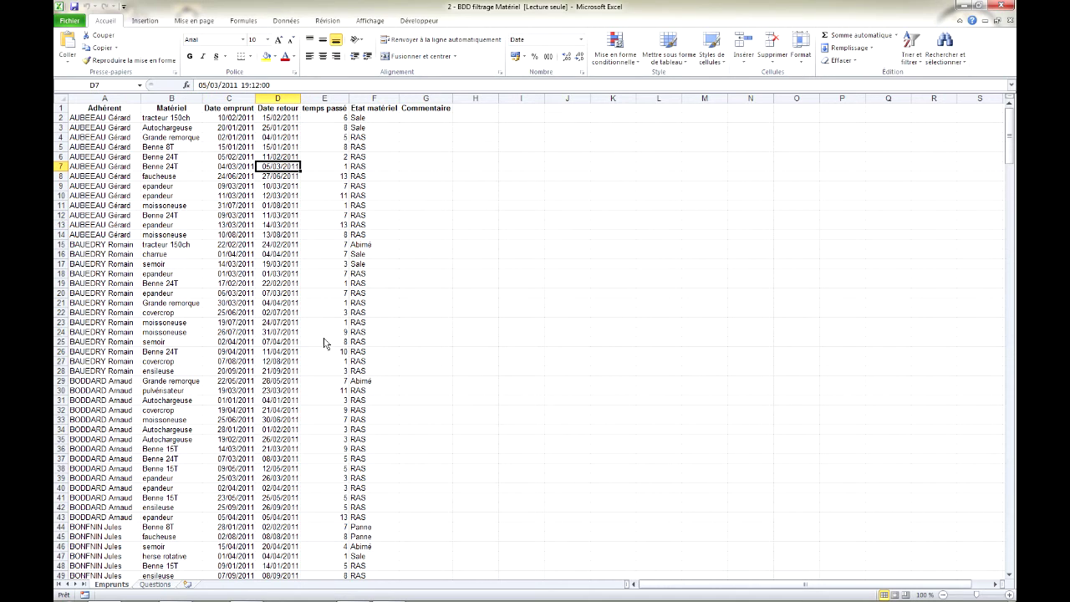
click(74, 7)
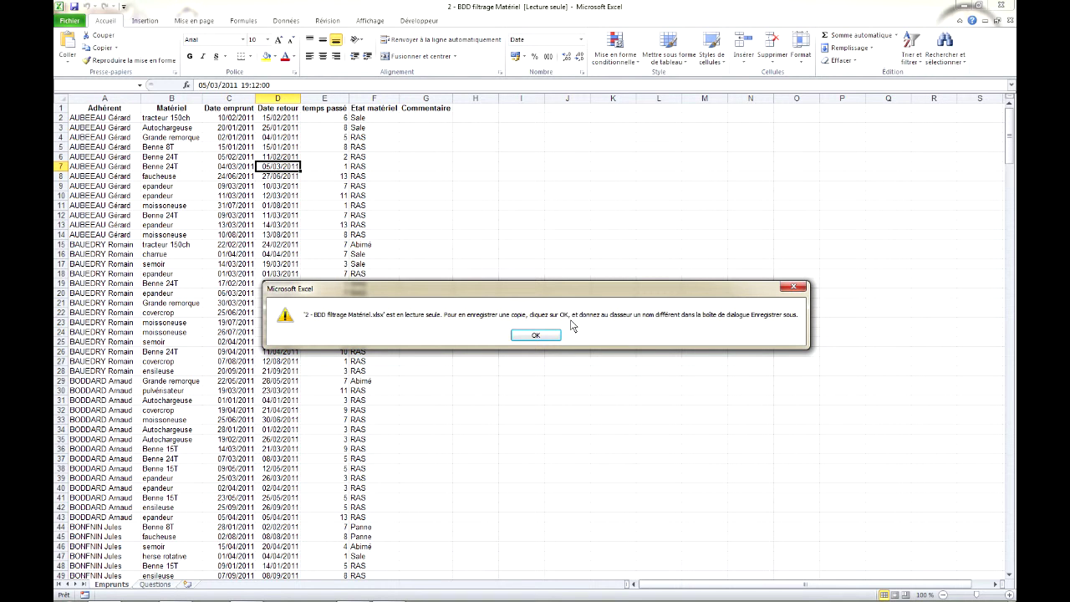
click(544, 339)
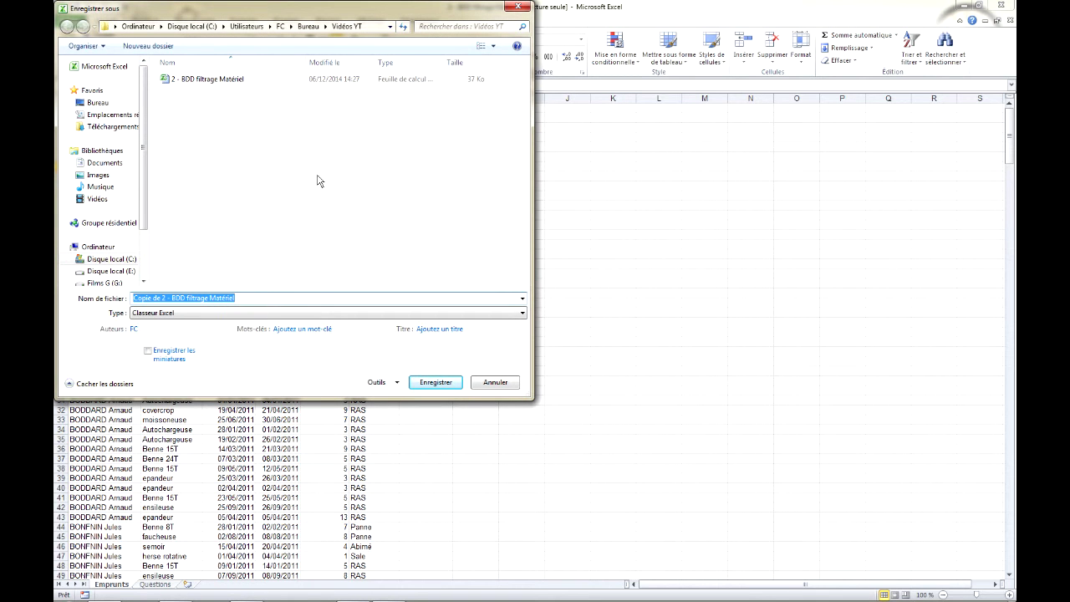
click(446, 383)
click(316, 187)
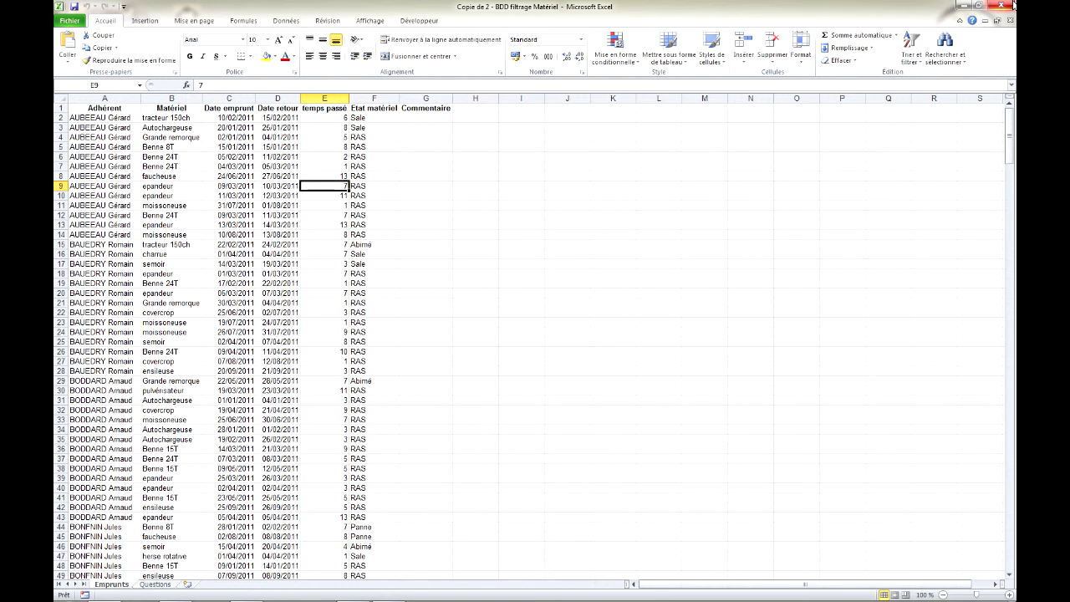
click(1006, 6)
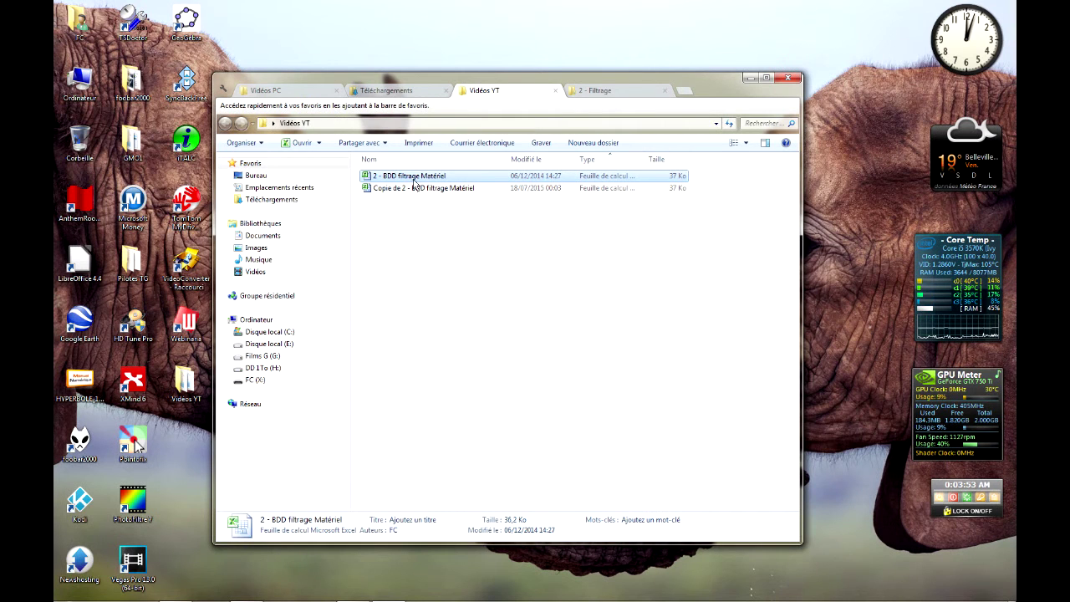
- Reopen the original workbook, entering its password for full editing rights
double_click(407, 178)
text(*****)
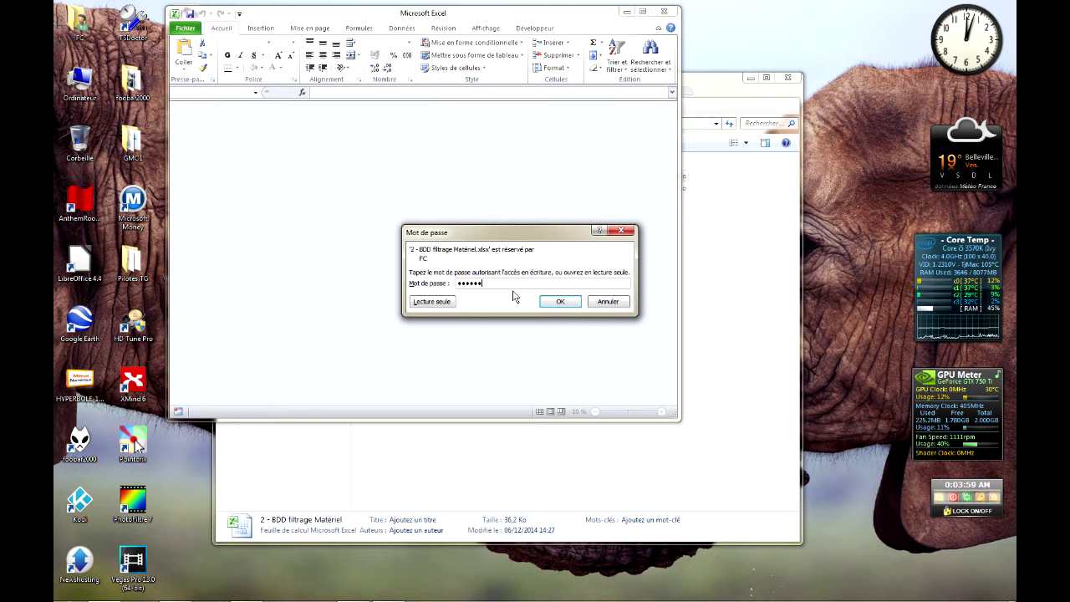
key(Return)
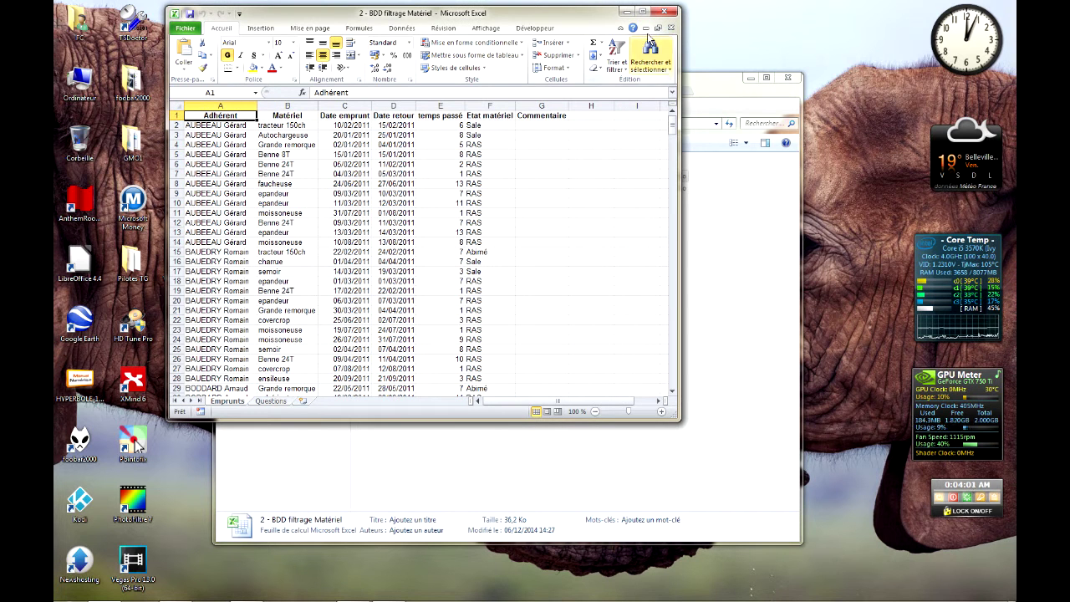
- Maximise Excel and display the workbook's Informations page
click(642, 11)
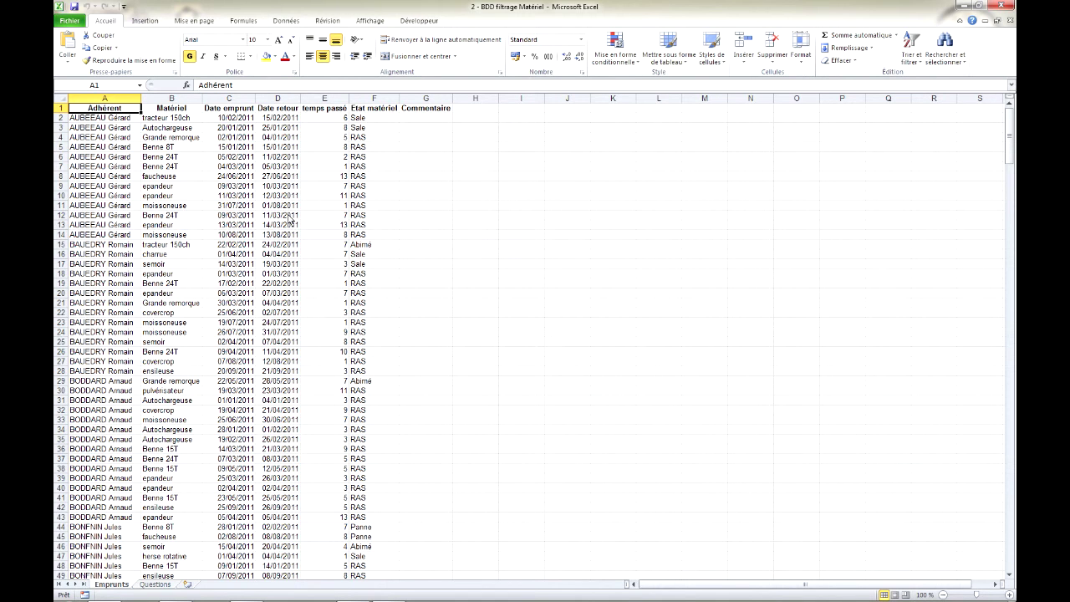
click(158, 159)
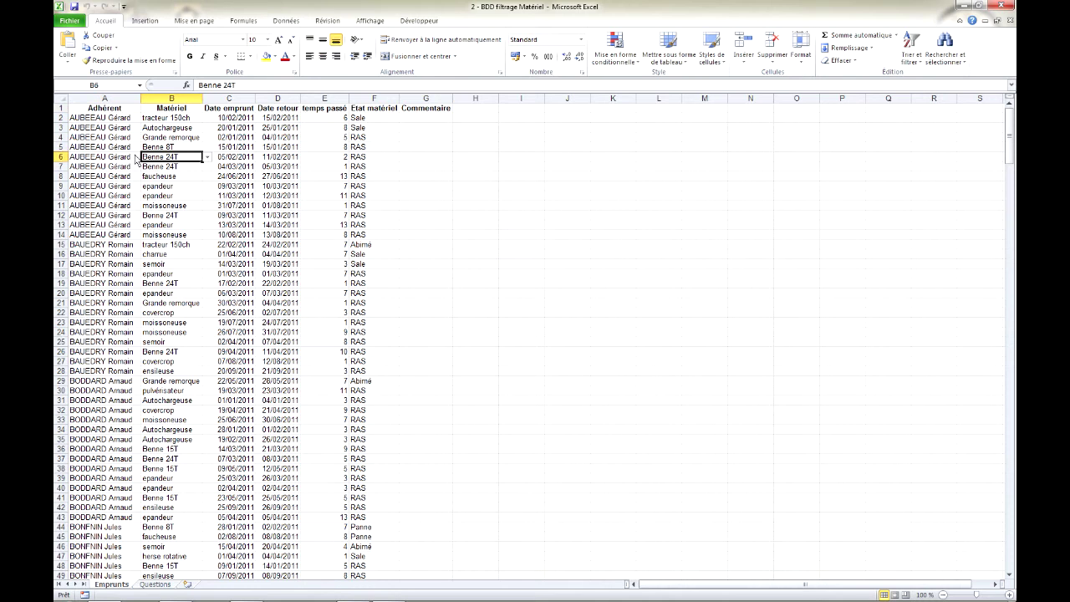
click(428, 148)
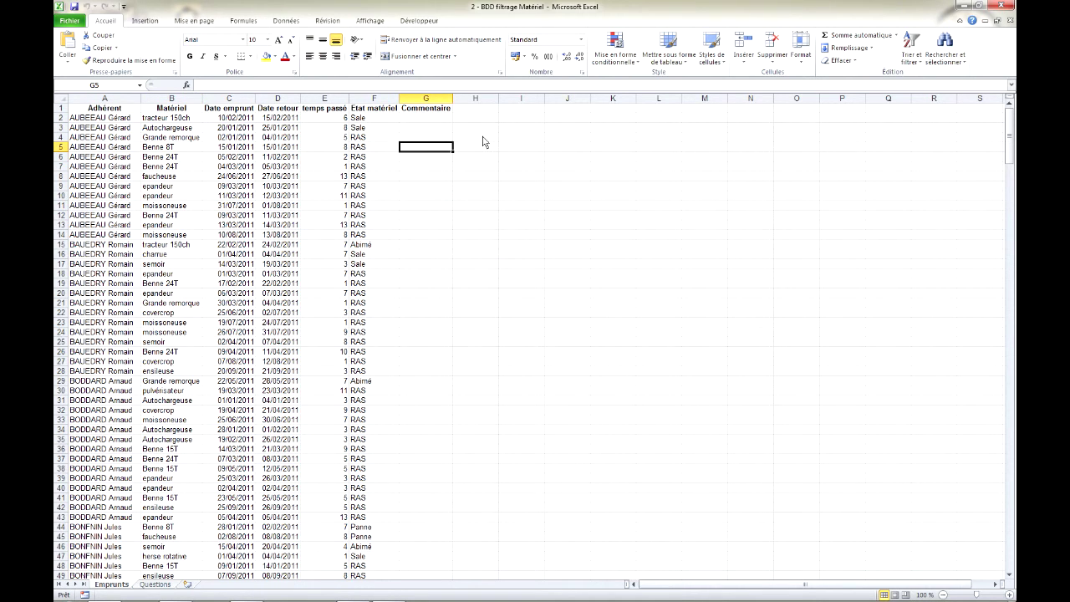
click(70, 23)
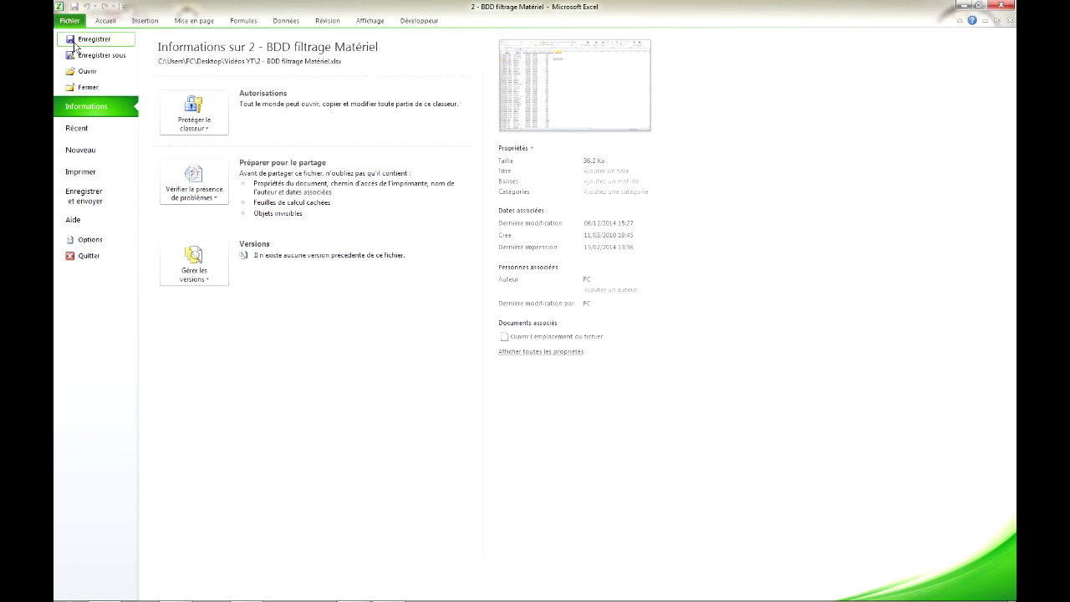
- In Save As general options, set an opening password and clear the modification password
click(99, 55)
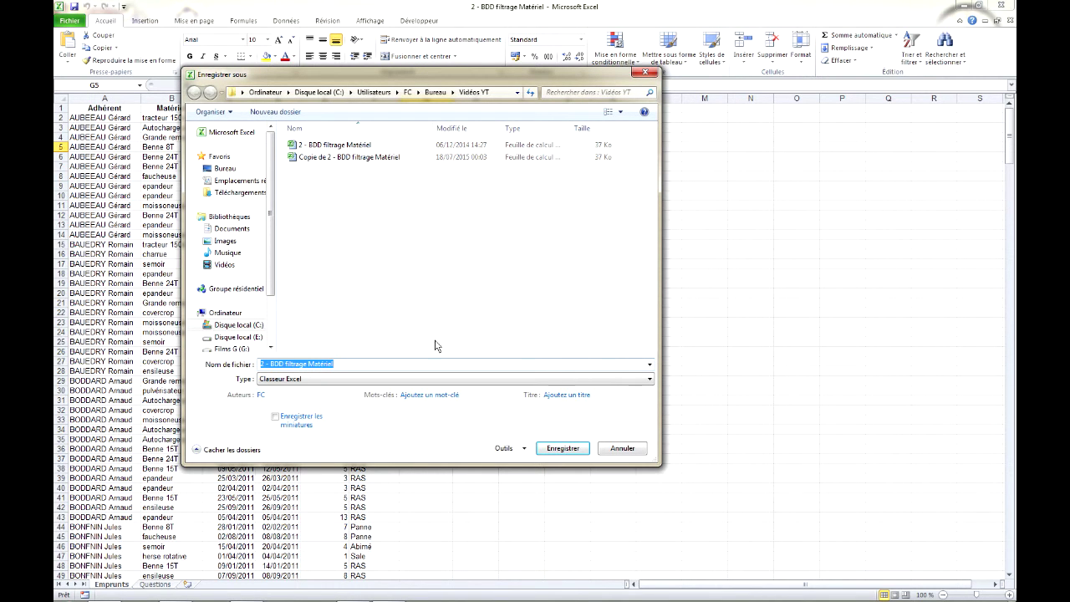
click(521, 449)
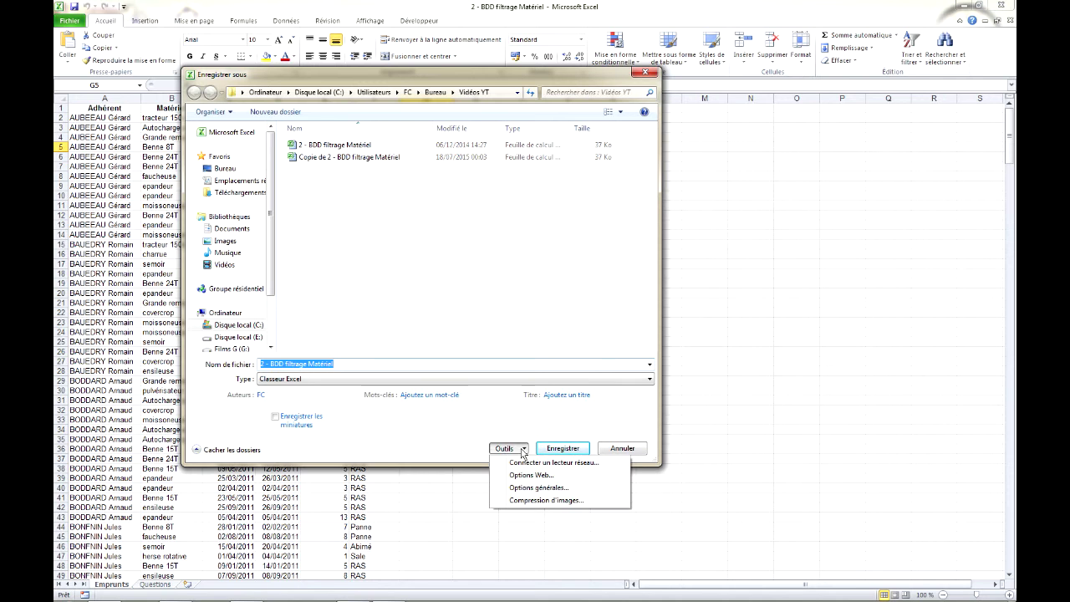
click(574, 488)
key(Tab)
text(******)
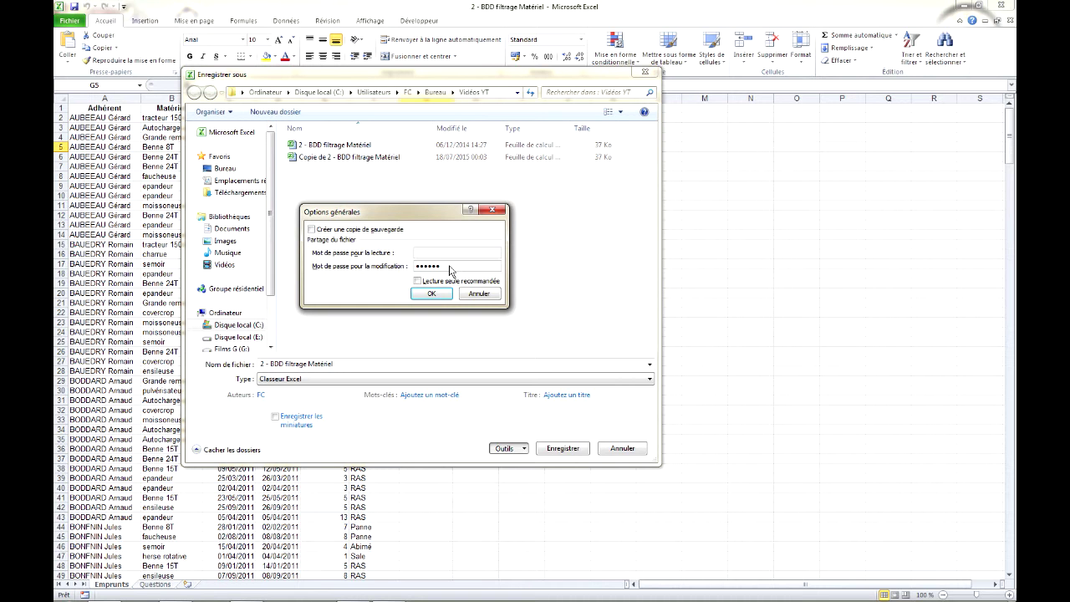
key(Tab)
key(BackSpace)
click(431, 294)
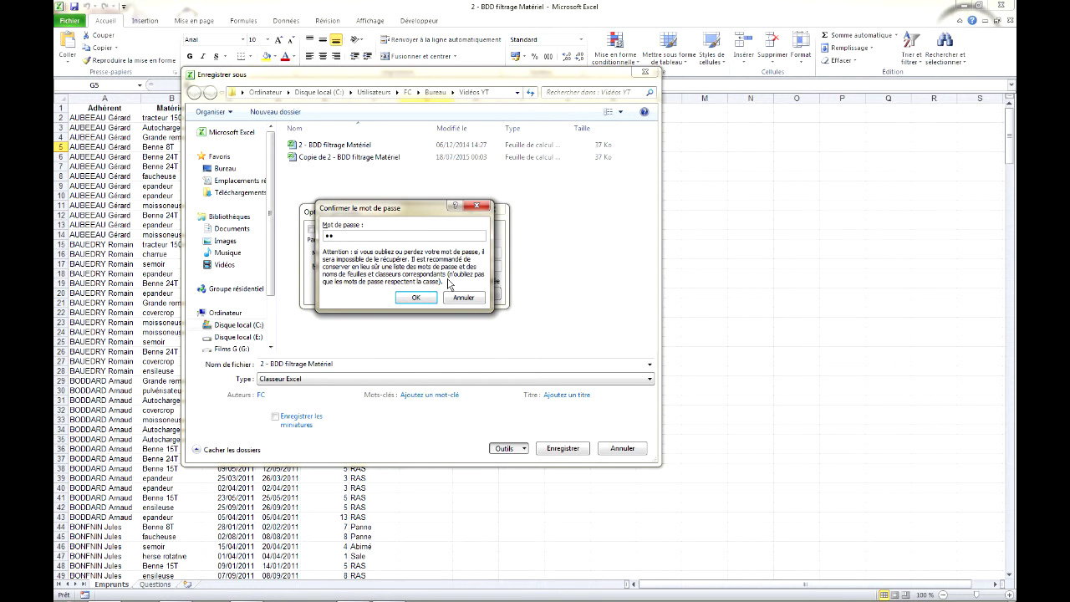
click(411, 299)
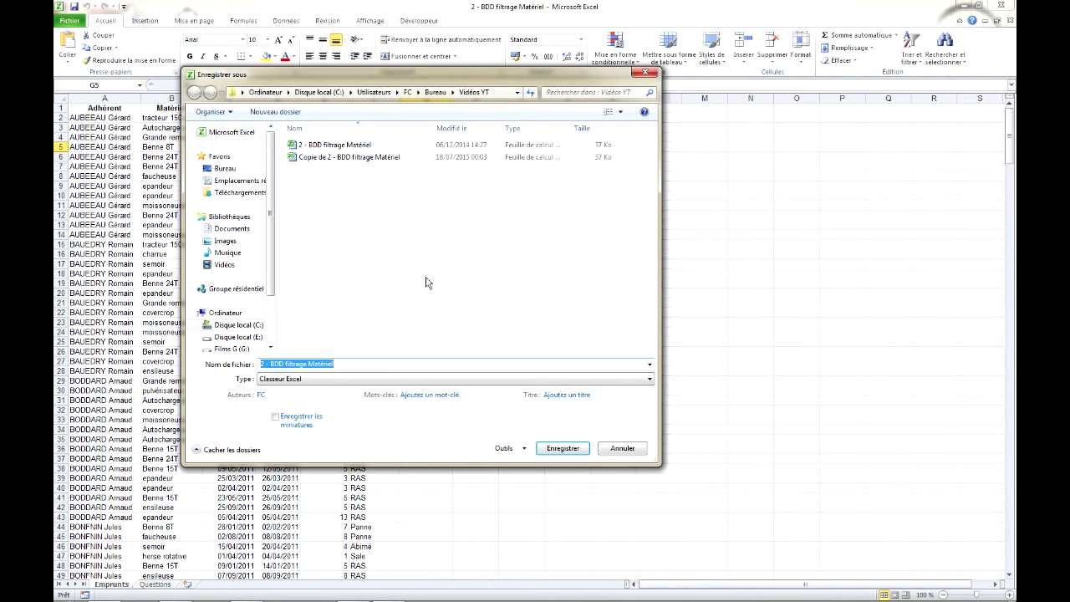
- Overwrite the original file under its same name and close the workbook
click(562, 450)
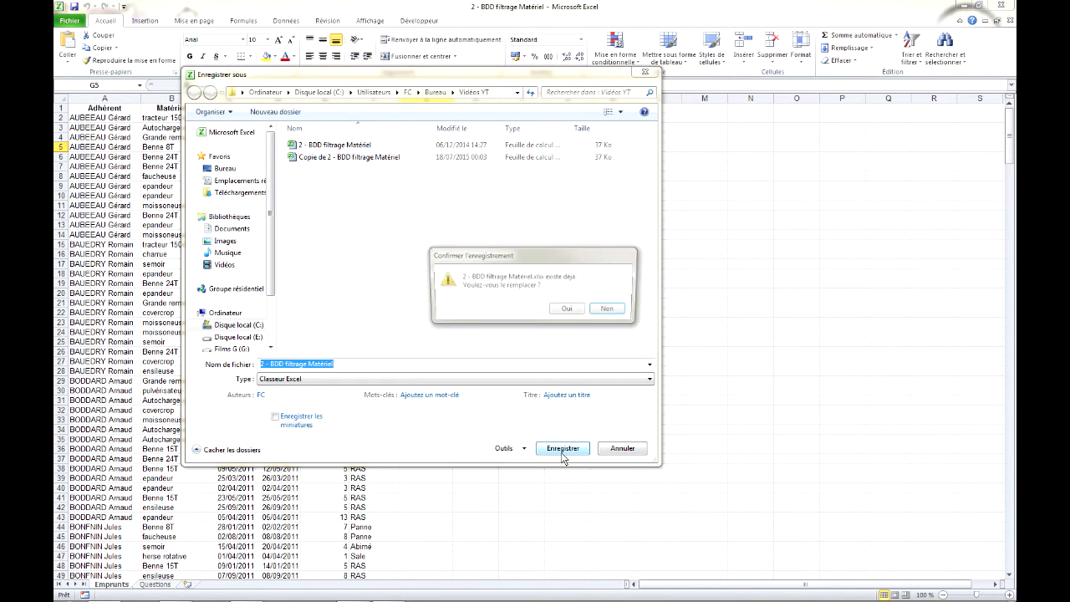
click(567, 309)
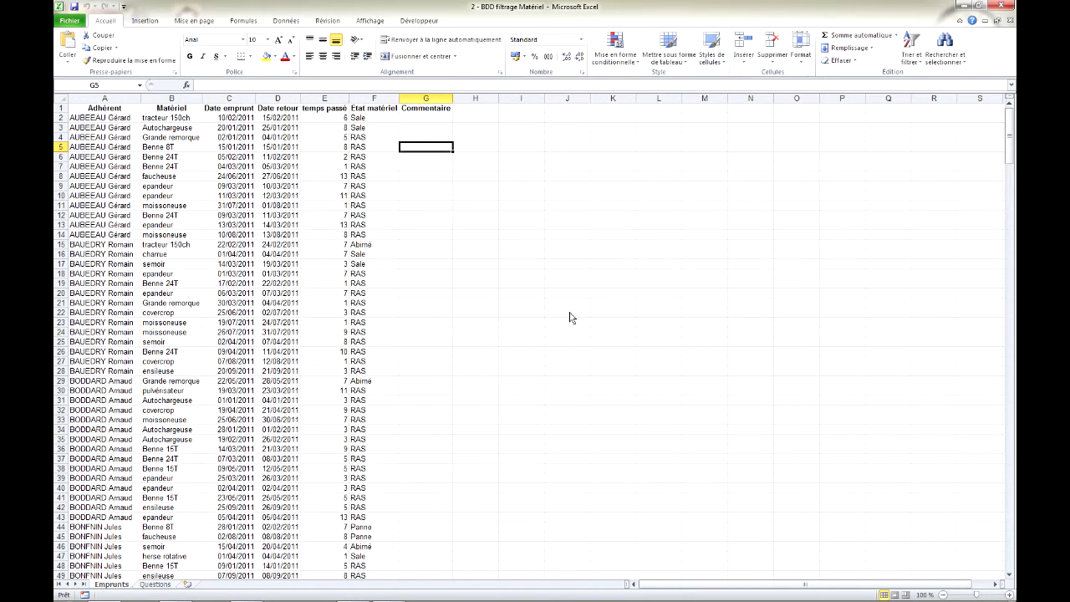
click(1002, 7)
- Try opening the protected workbook, dismiss the invalid-password warning and close the empty window
double_click(460, 177)
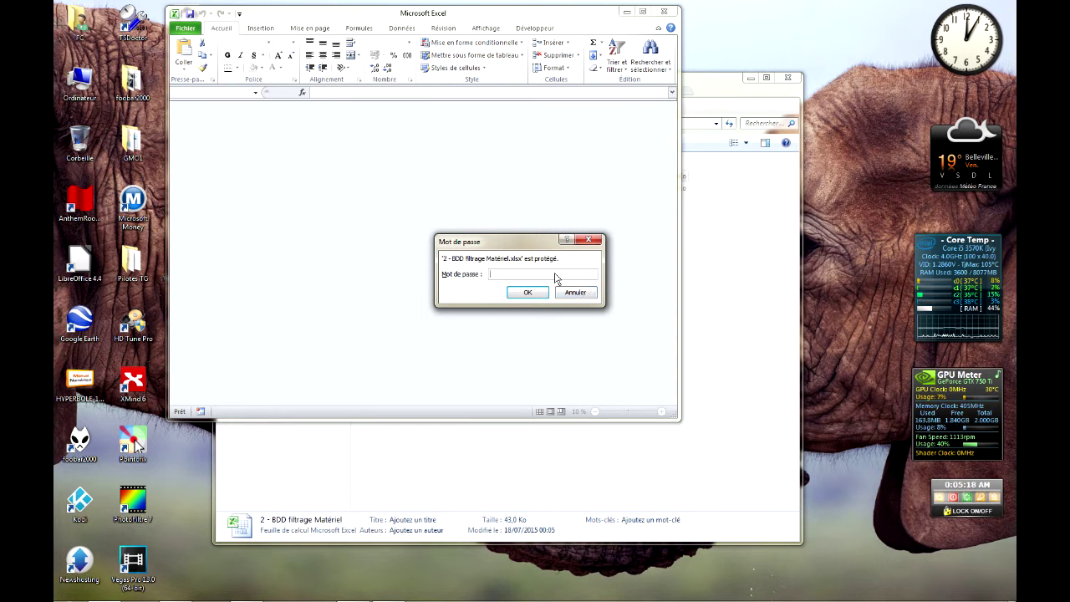
drag(514, 245, 482, 218)
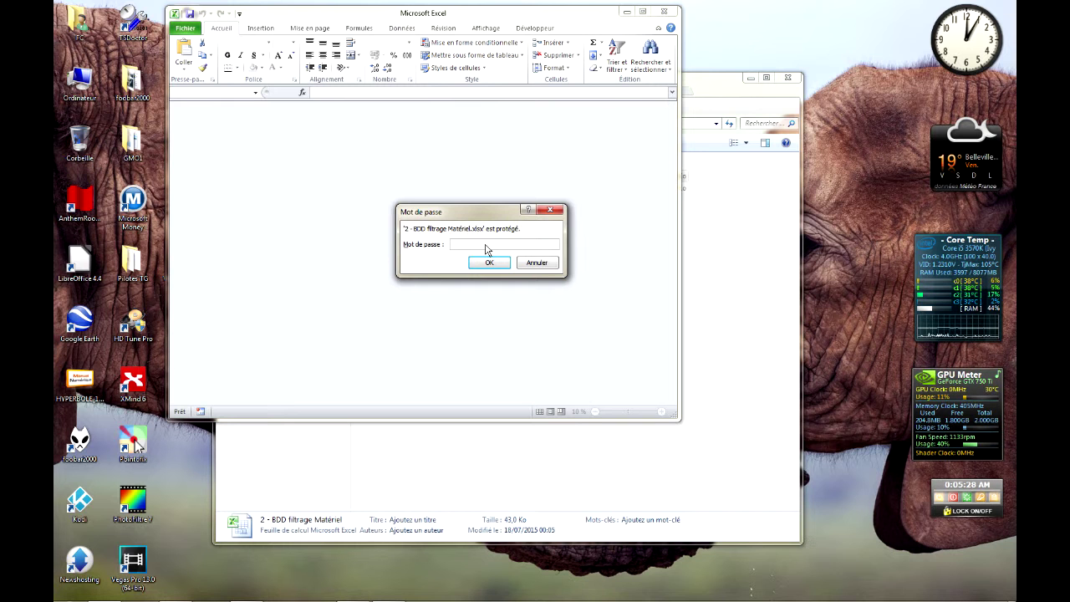
drag(505, 214, 509, 229)
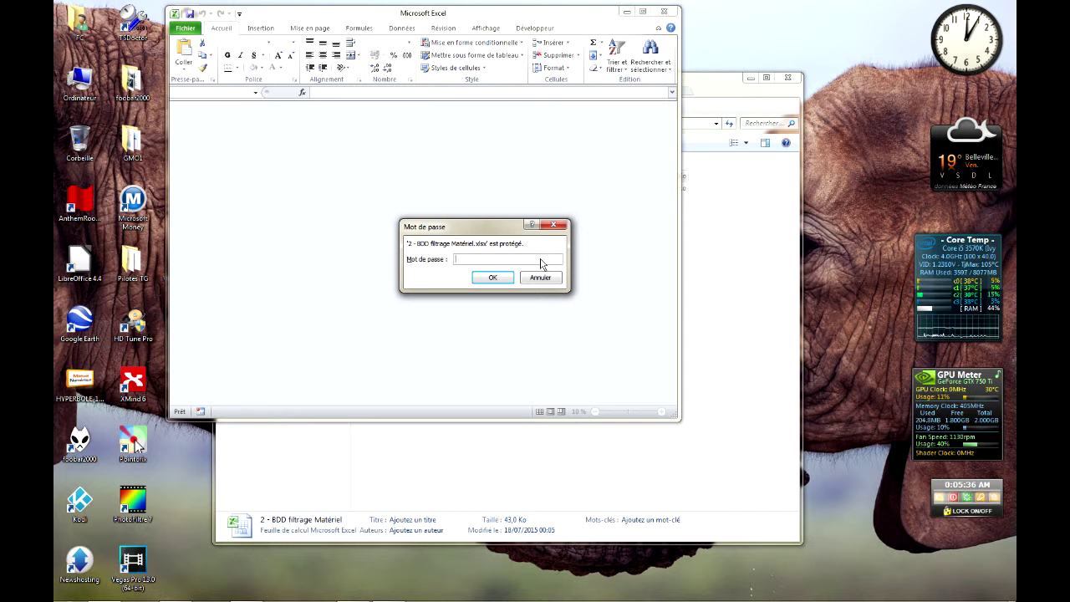
text(*******)
click(493, 277)
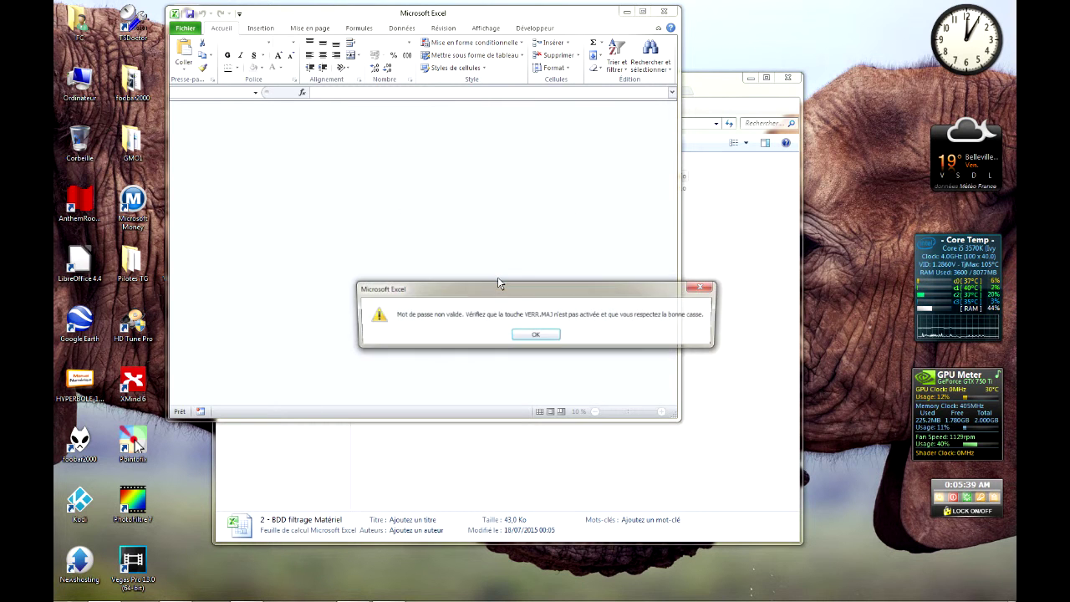
click(539, 334)
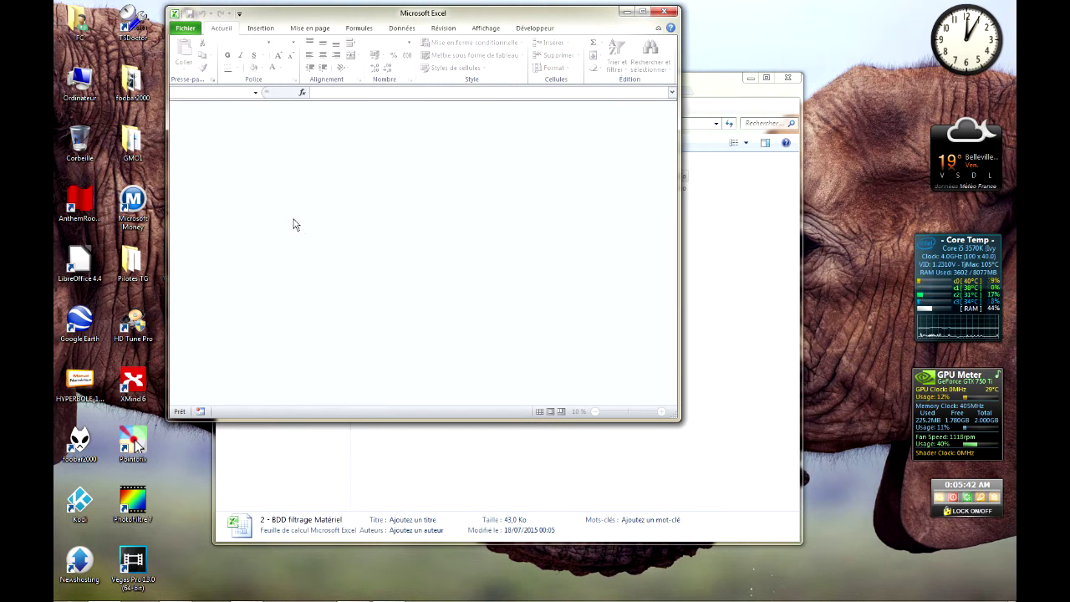
click(665, 10)
- Reopen '2 - BDD filtrage Matériel' with the correct opening password
double_click(430, 178)
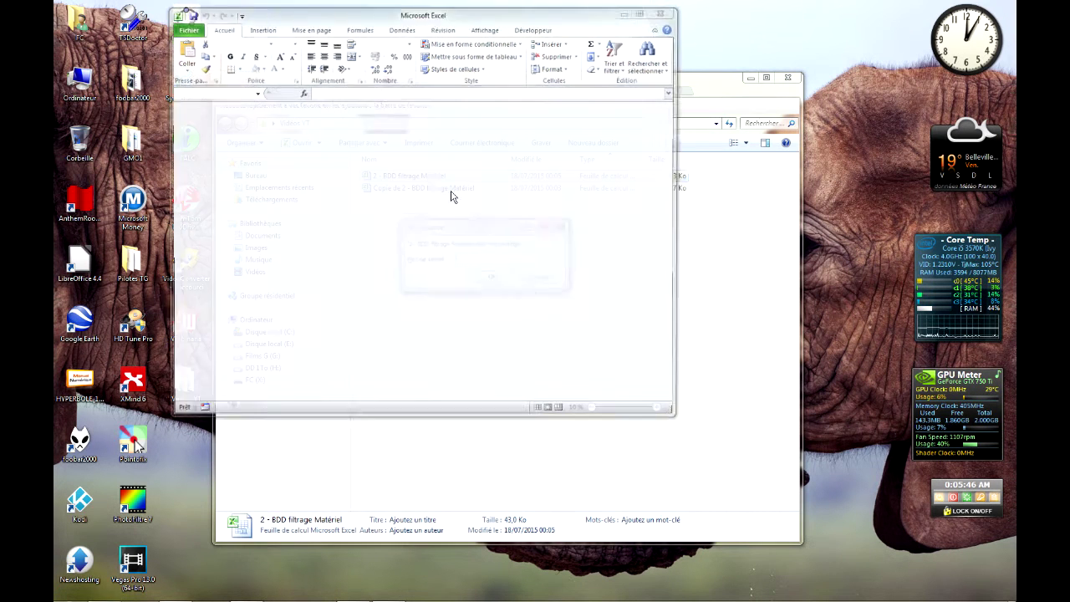
text(••)
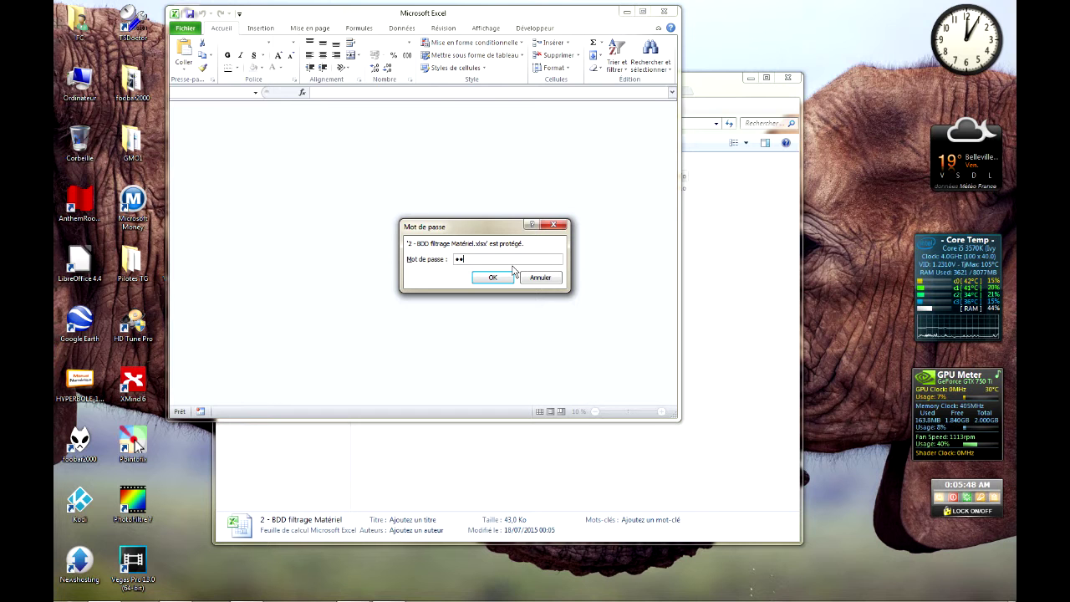
text(••)
key(Return)
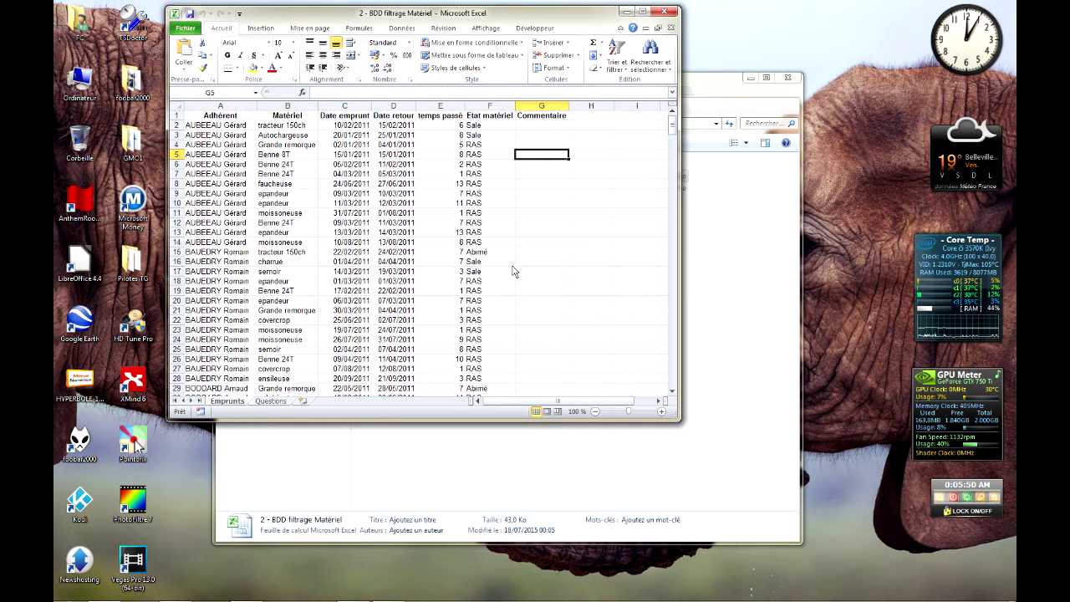
click(430, 203)
click(400, 194)
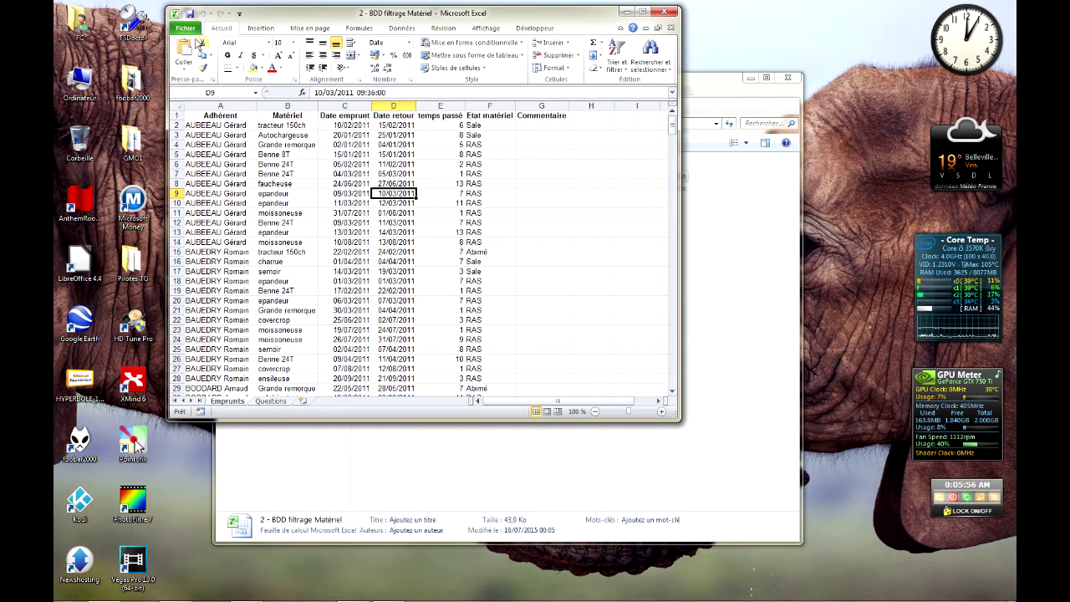
click(186, 28)
key(Escape)
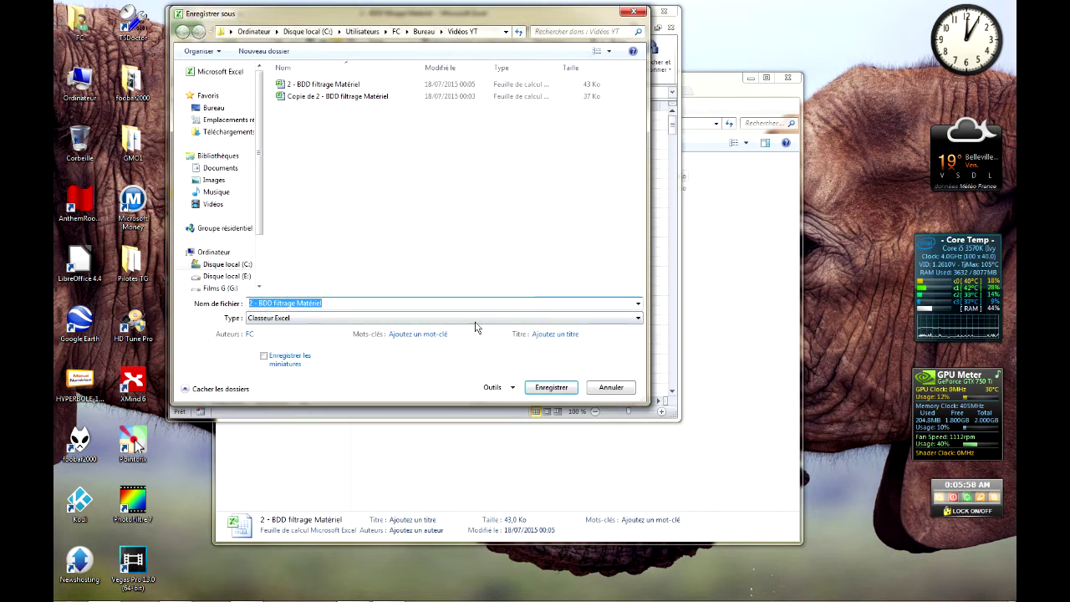
click(494, 387)
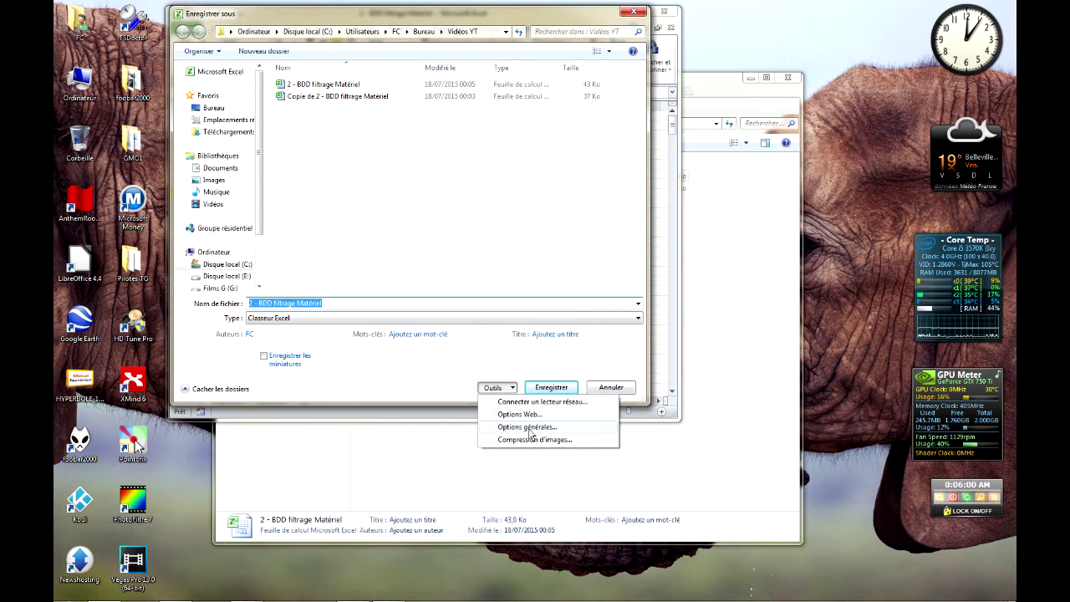
click(537, 427)
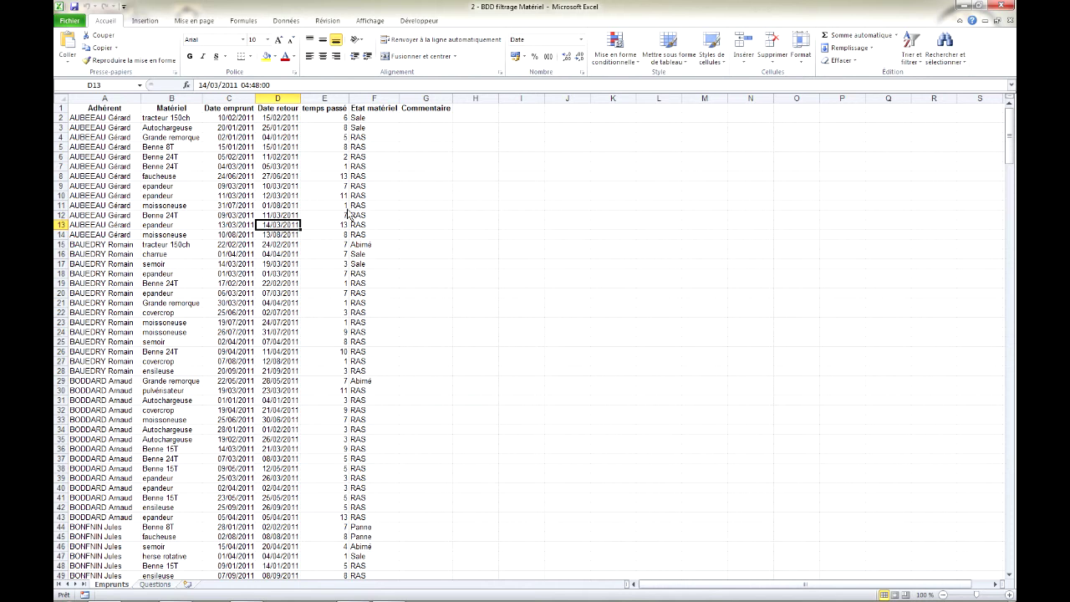
click(306, 198)
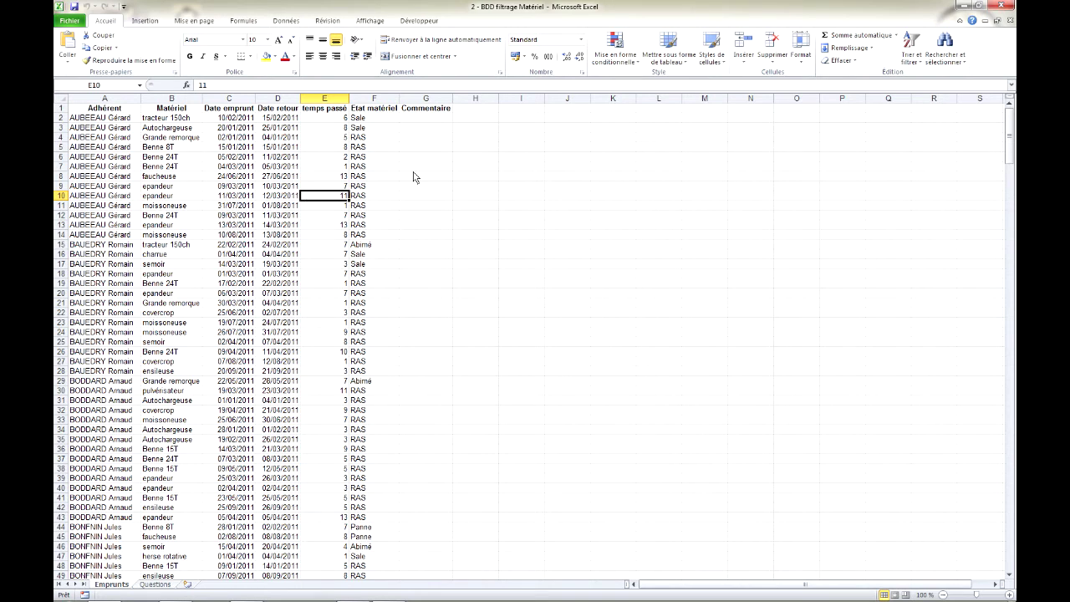
- Protect the workbook structure with no password via Révision > Protéger le classeur, then check the Emprunts tab menu
click(328, 21)
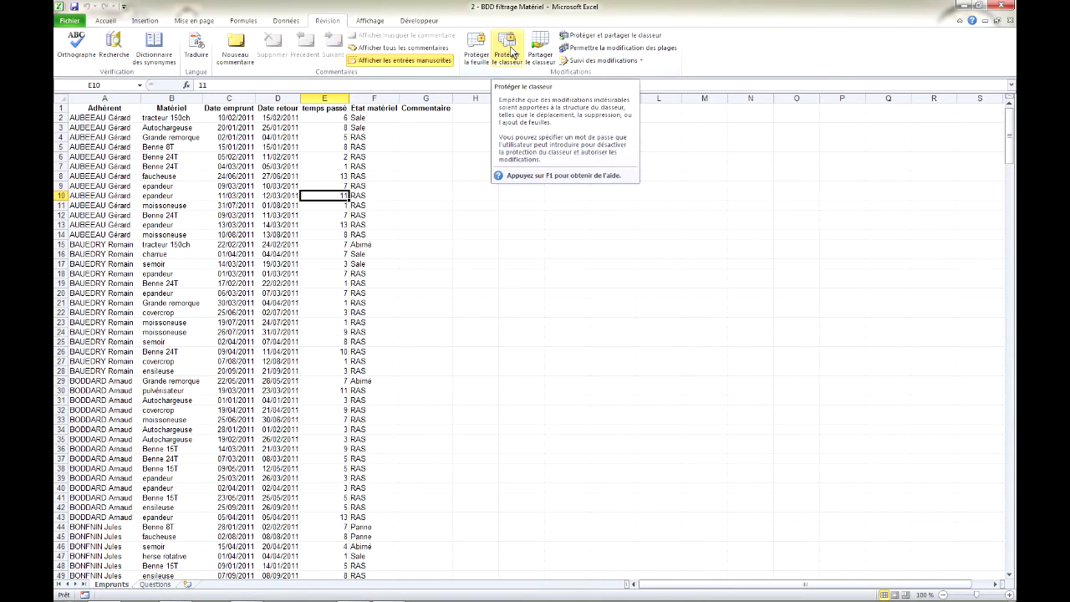
click(512, 52)
mouse_move(372, 204)
mouse_down()
mouse_move(411, 206)
mouse_move(495, 167)
mouse_up()
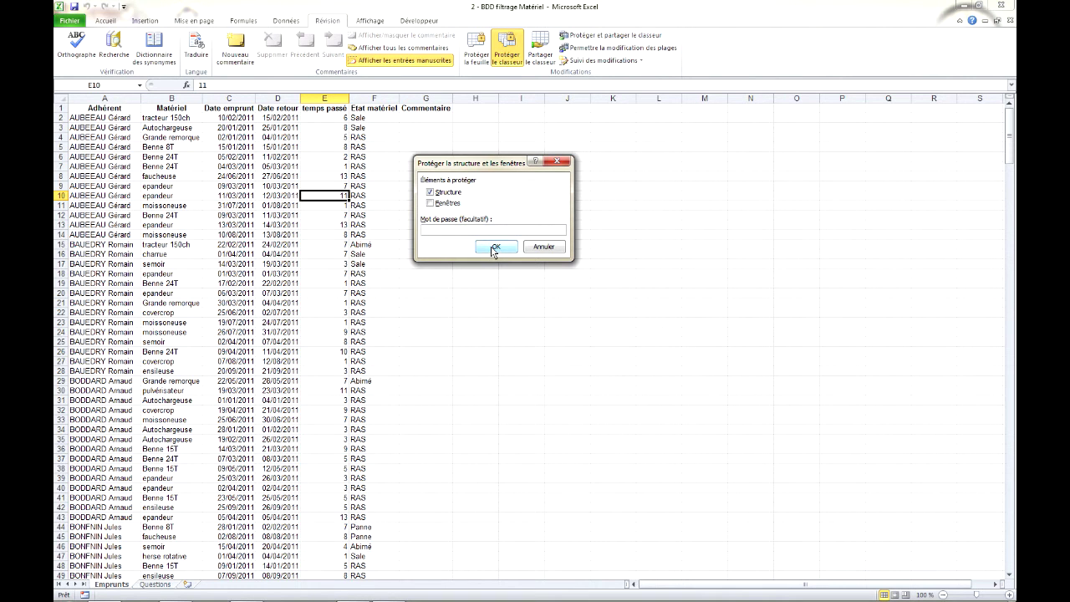
click(493, 249)
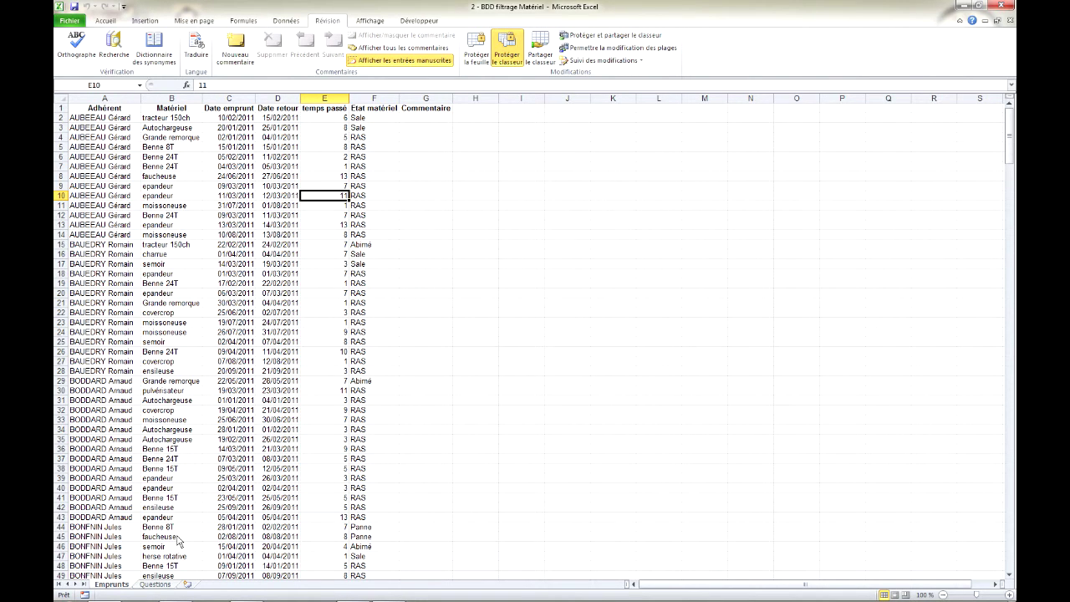
right_click(123, 589)
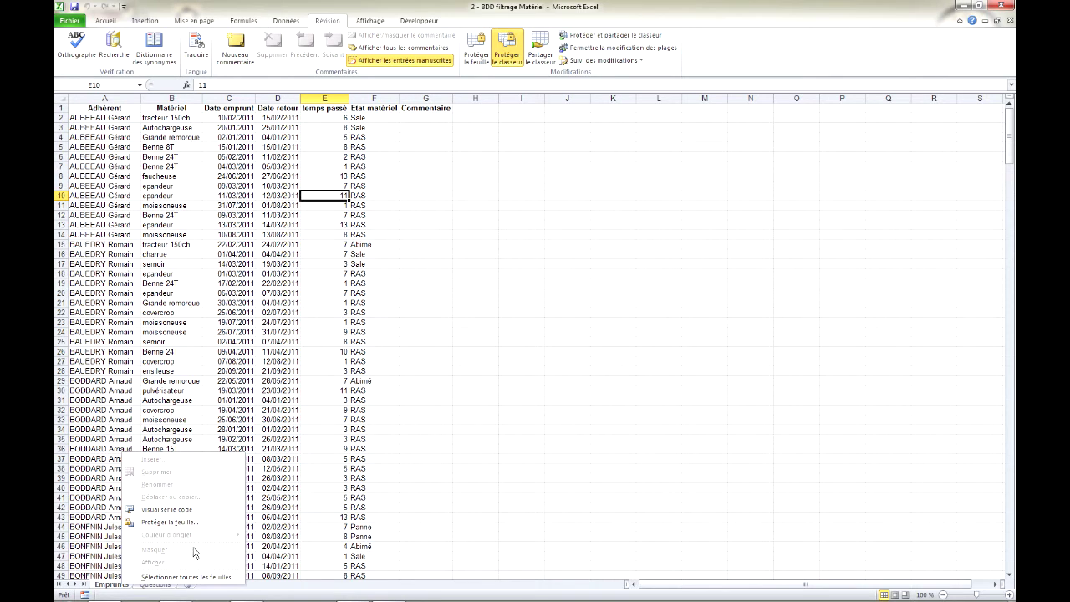
- Review the Emprunts tab's sheet commands and select cells in column E
click(275, 428)
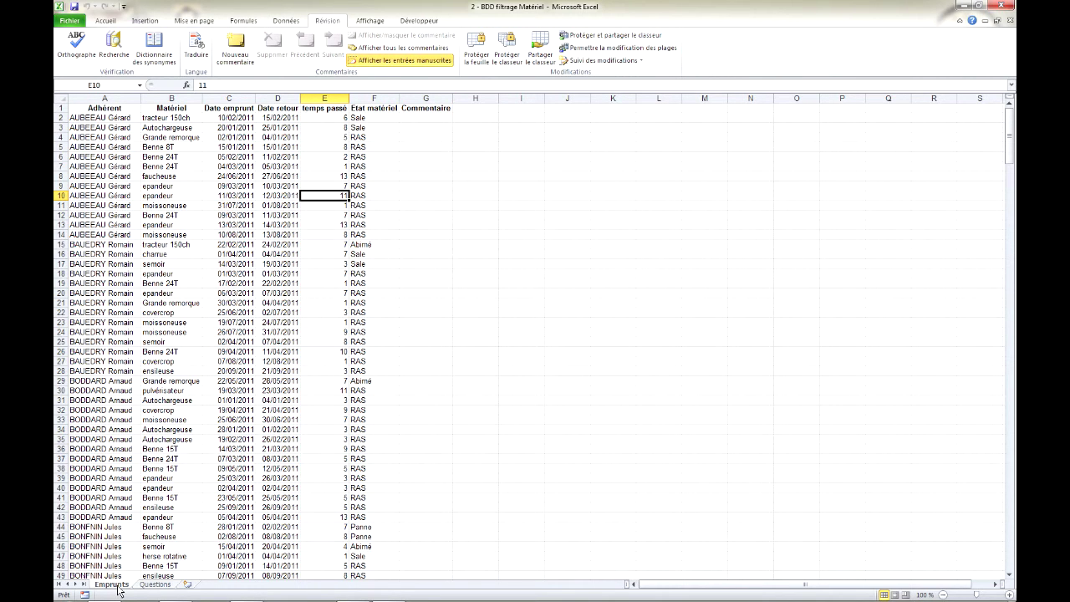
right_click(115, 588)
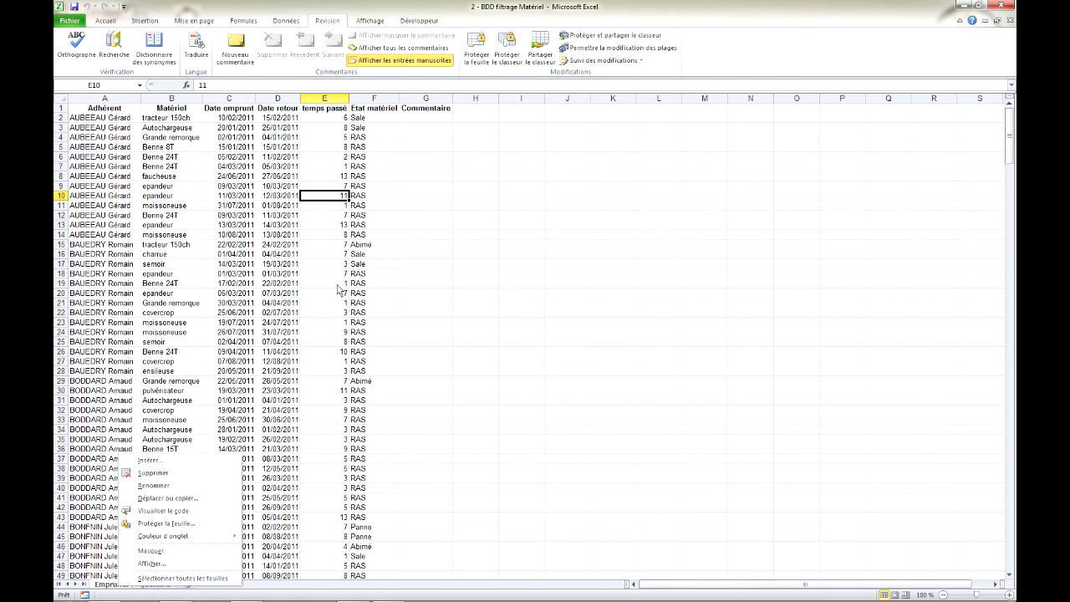
key(Escape)
click(333, 224)
click(331, 204)
click(329, 226)
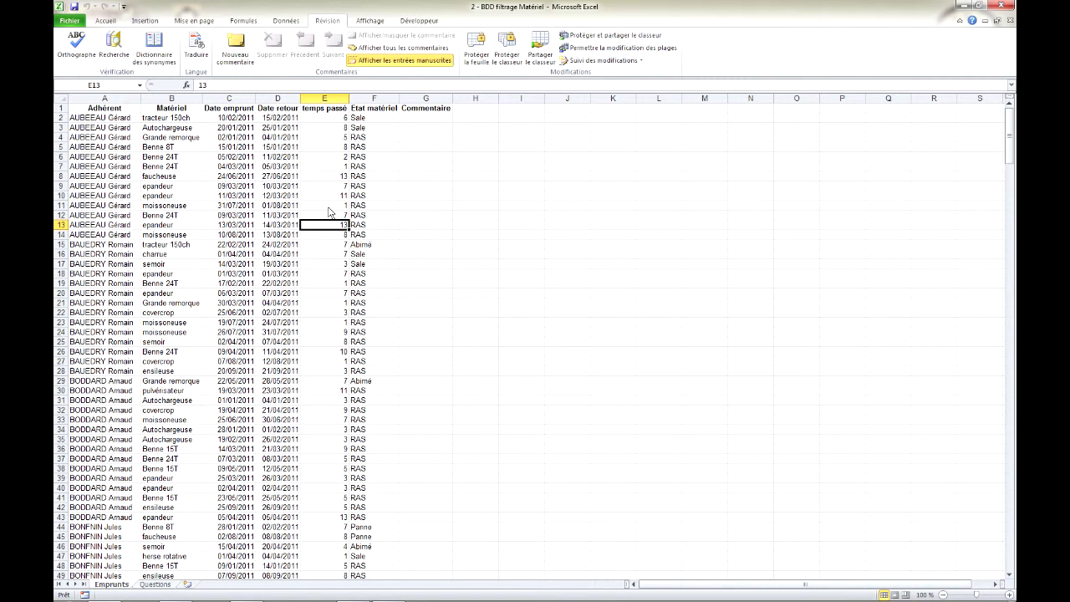
- Reapply structure protection without a password and recheck the Emprunts tab commands
click(506, 59)
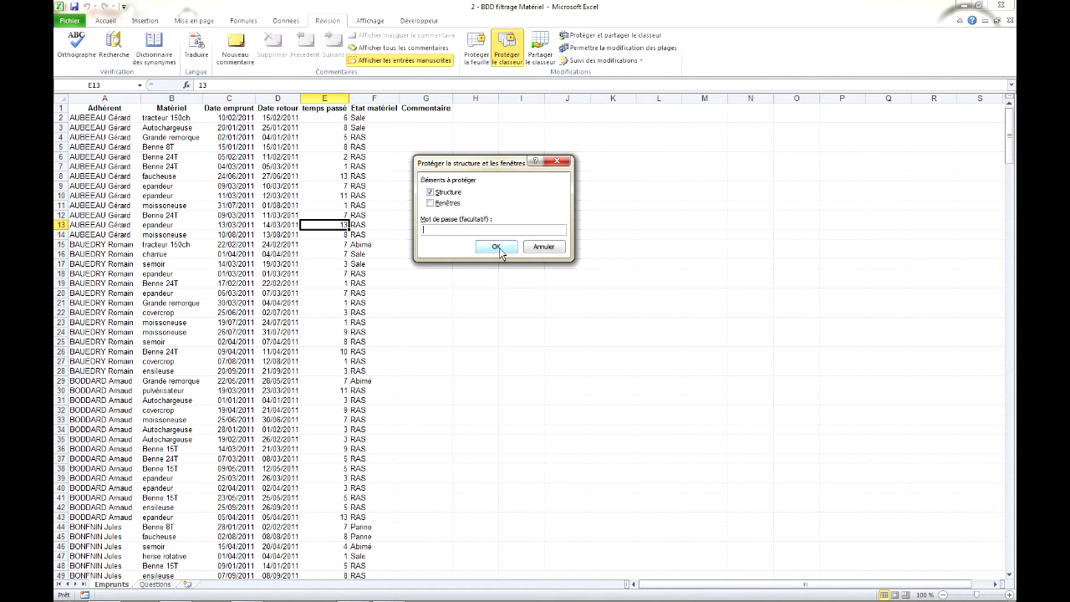
click(497, 248)
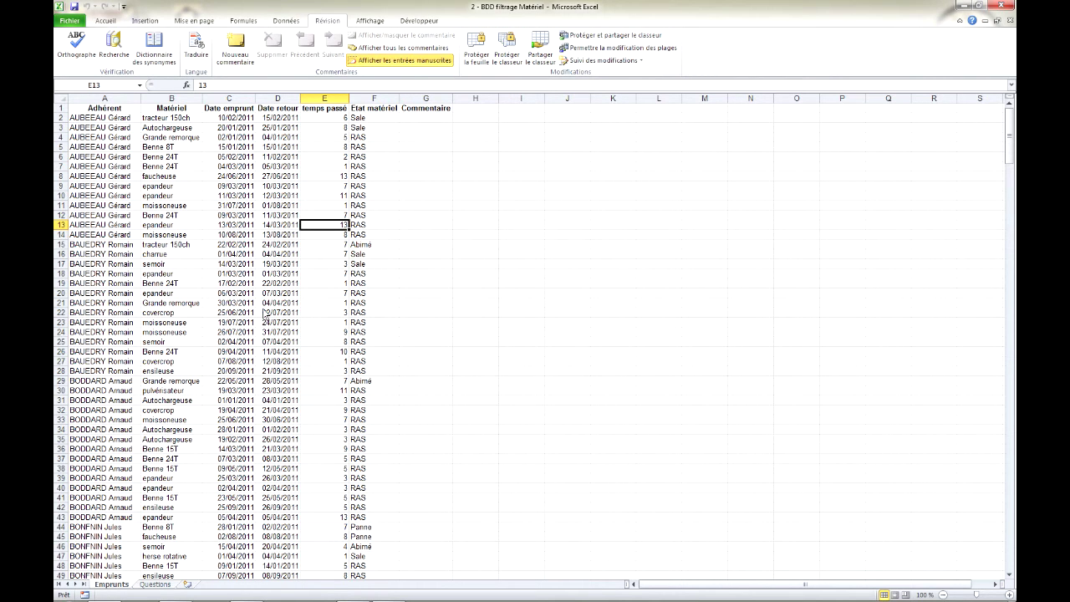
right_click(124, 587)
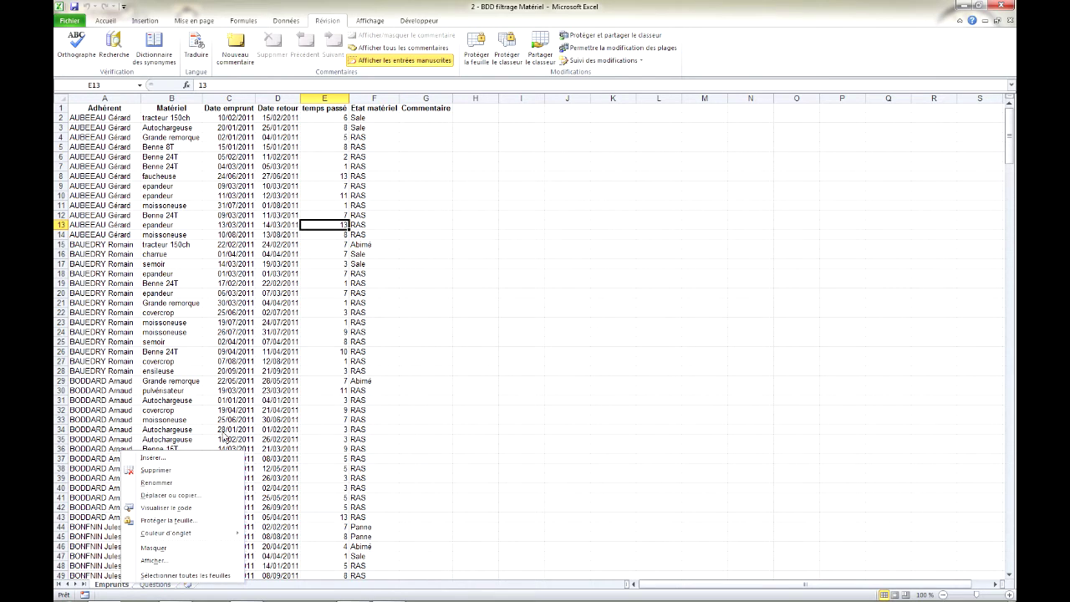
click(292, 290)
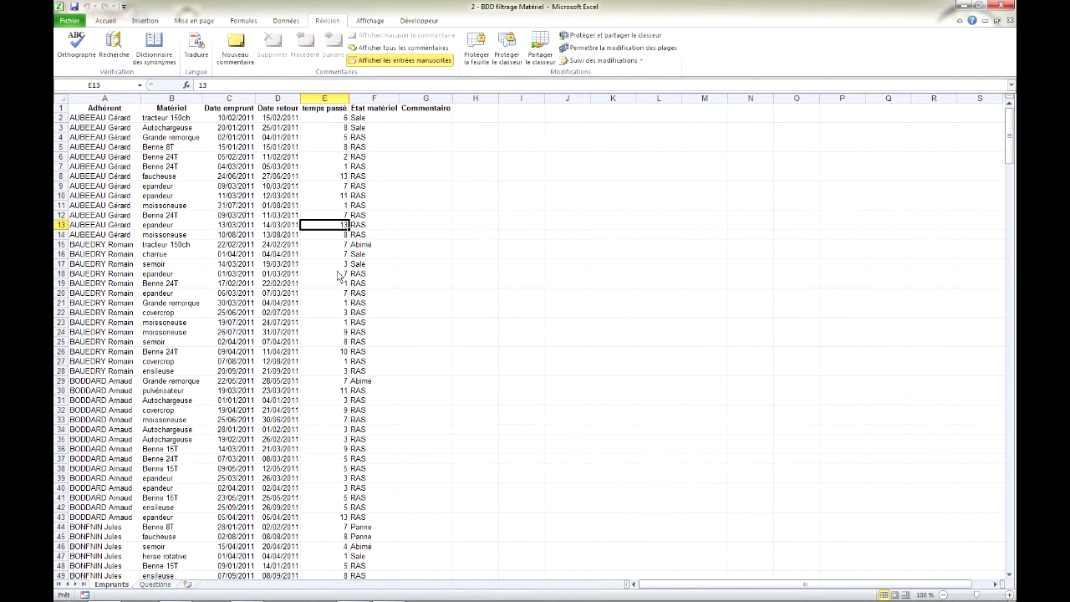
click(507, 56)
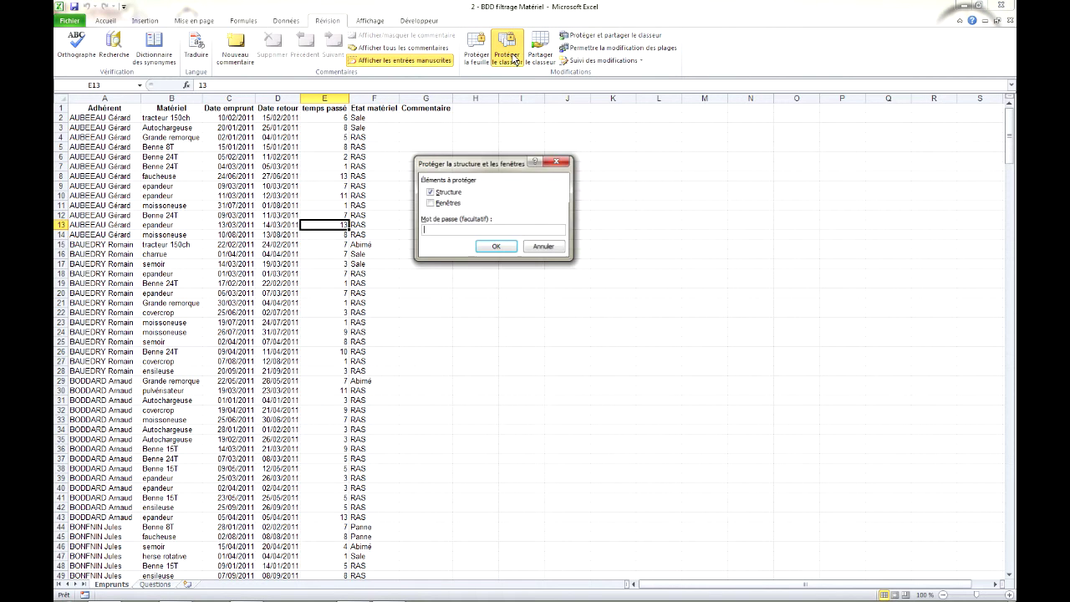
click(432, 205)
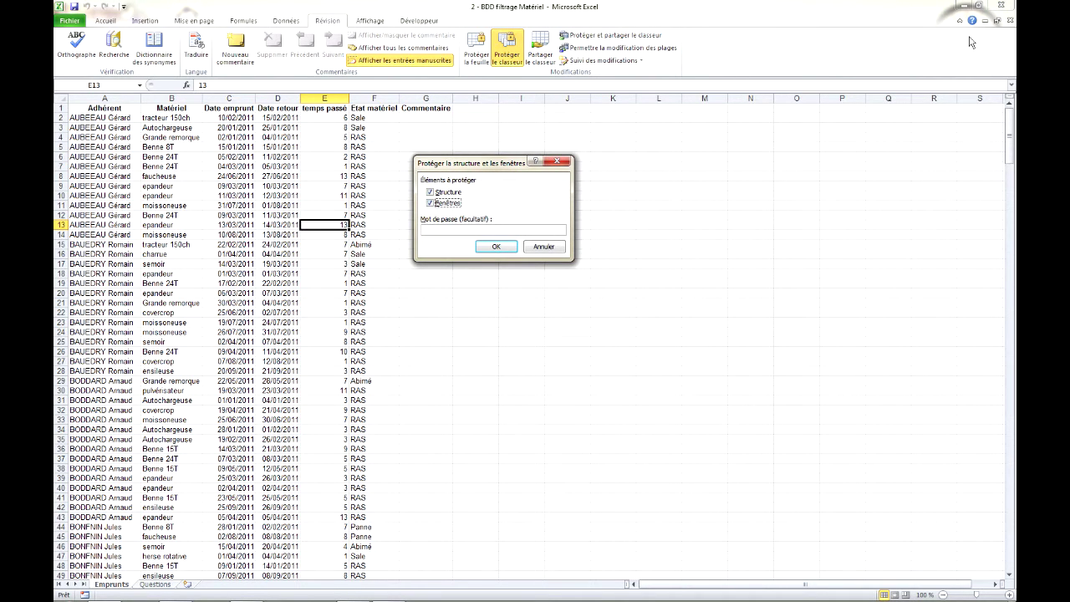
click(498, 247)
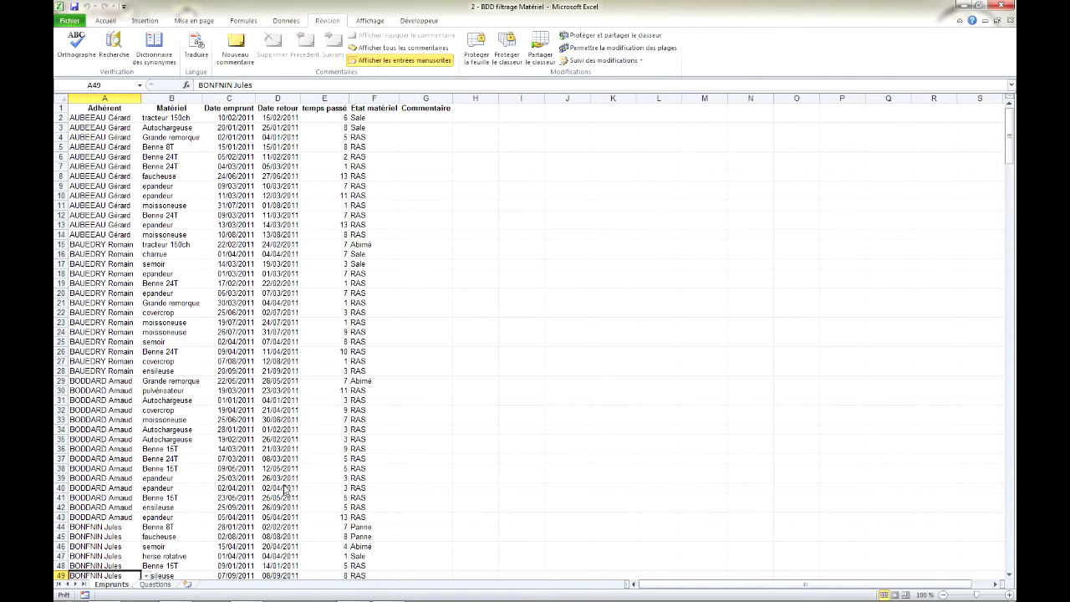
right_click(117, 590)
click(188, 558)
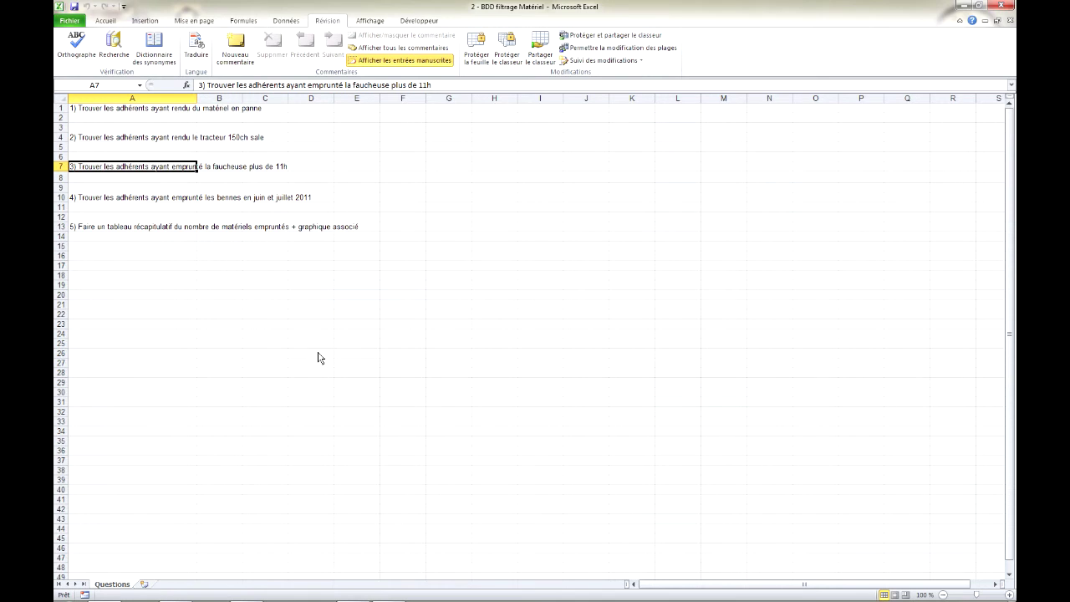
right_click(121, 590)
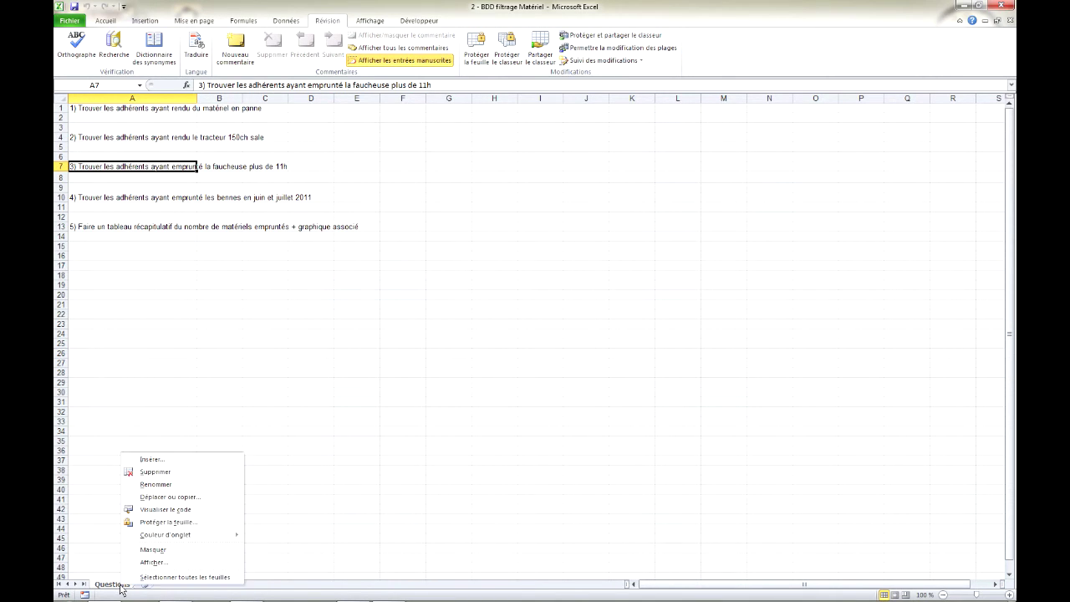
click(187, 563)
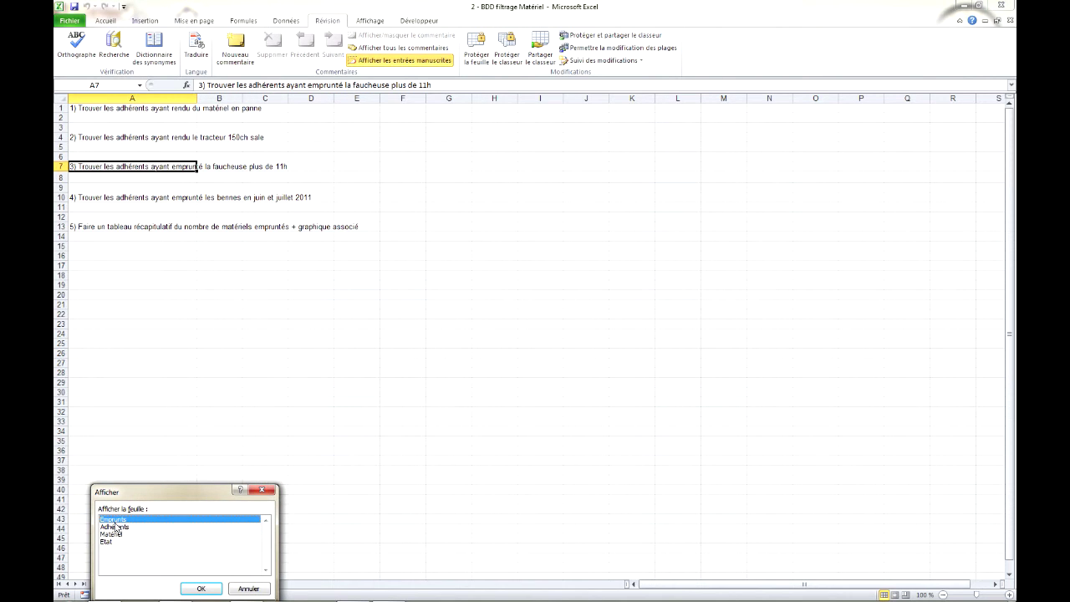
click(201, 588)
click(194, 429)
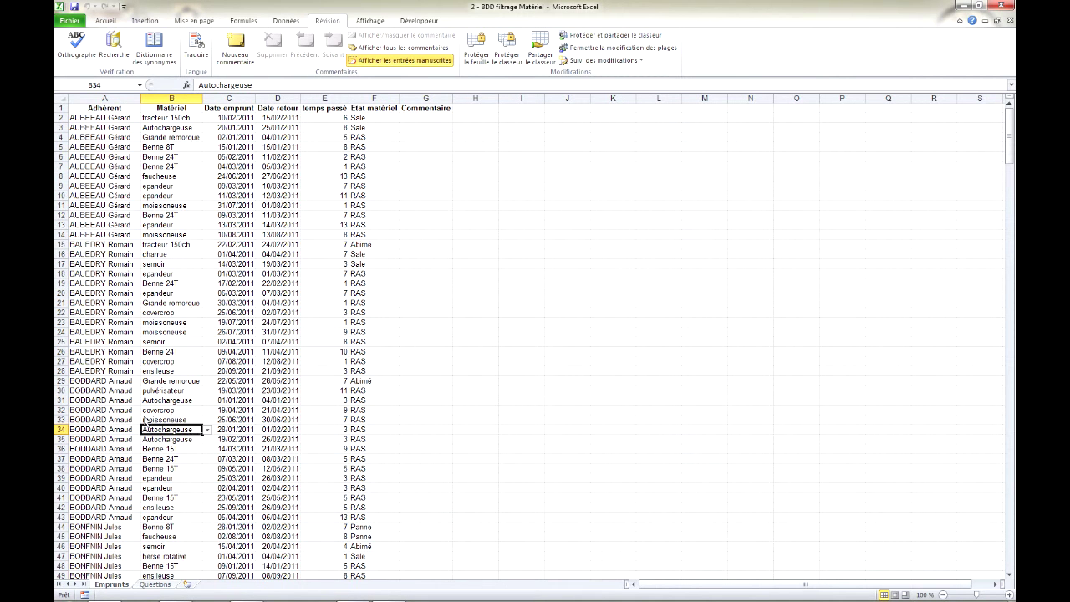
click(131, 412)
click(456, 323)
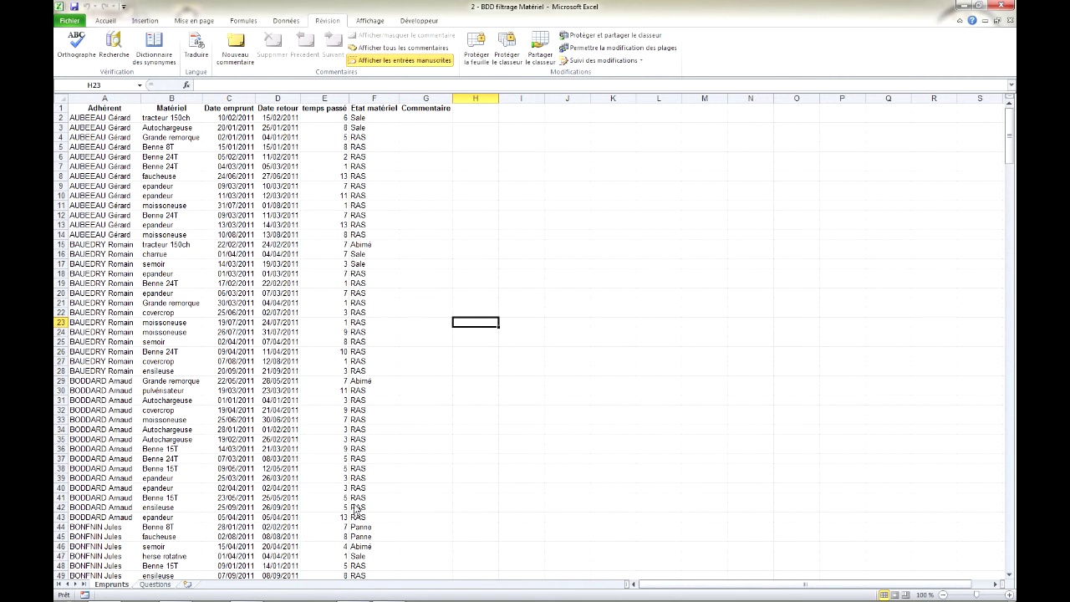
right_click(122, 586)
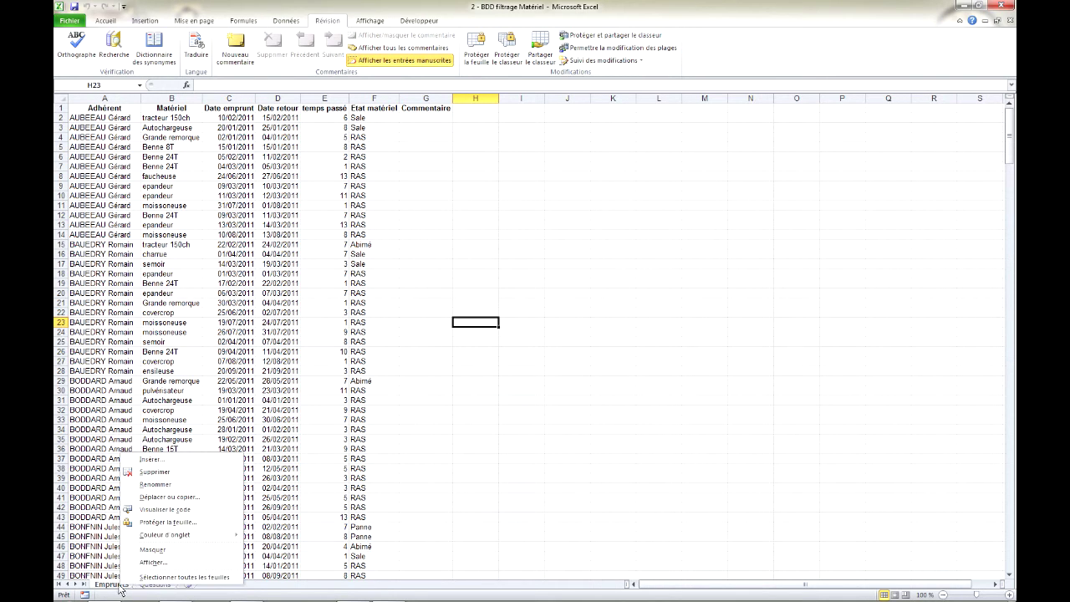
- Hide the Emprunts sheet, lock the structure without a password, and check the Questions tab commands
click(170, 549)
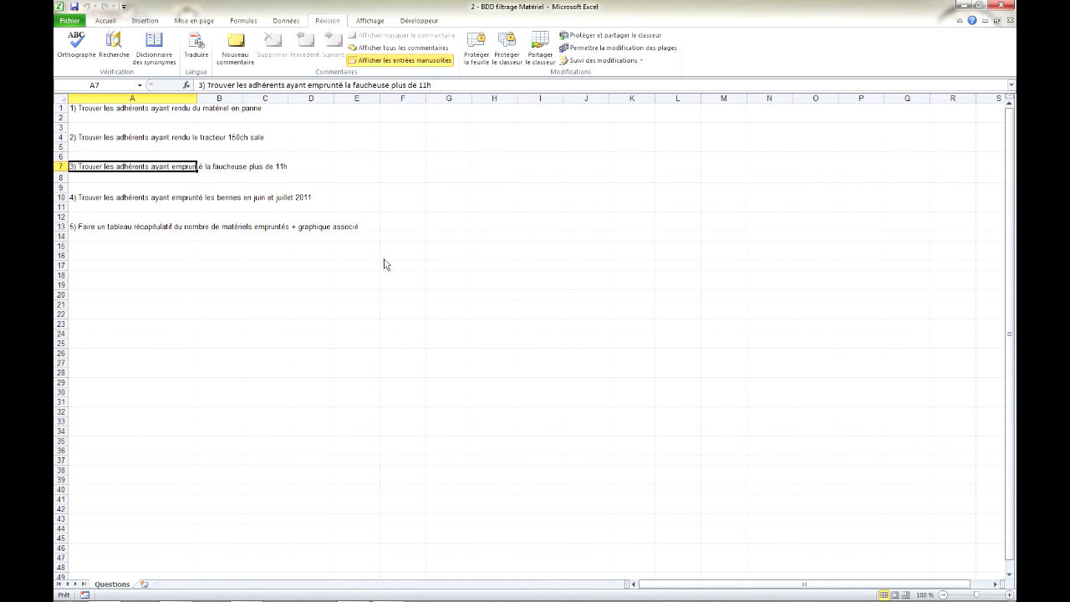
click(506, 54)
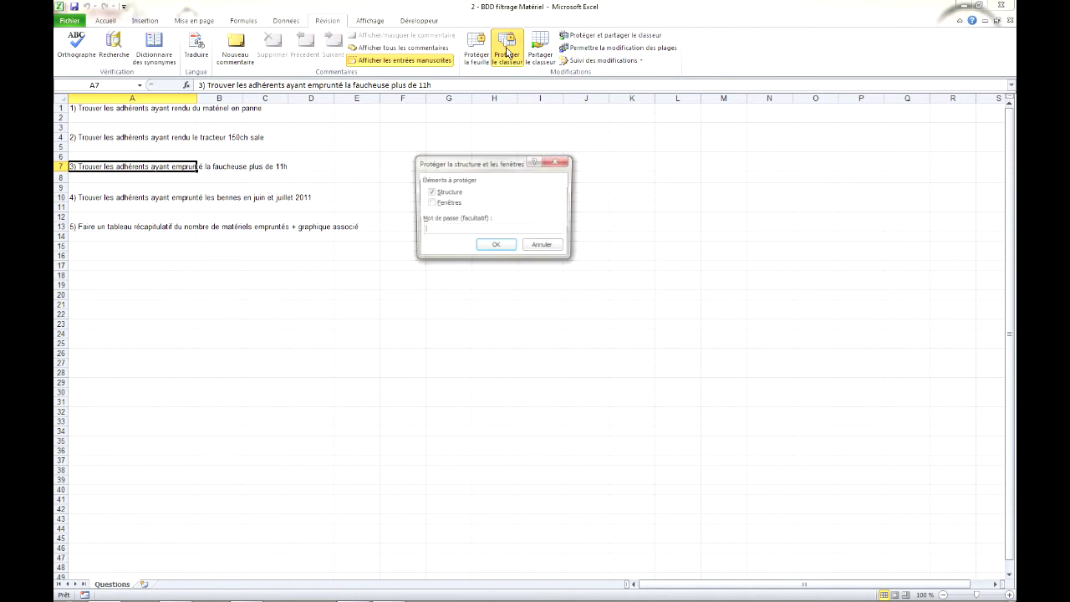
click(497, 247)
right_click(117, 589)
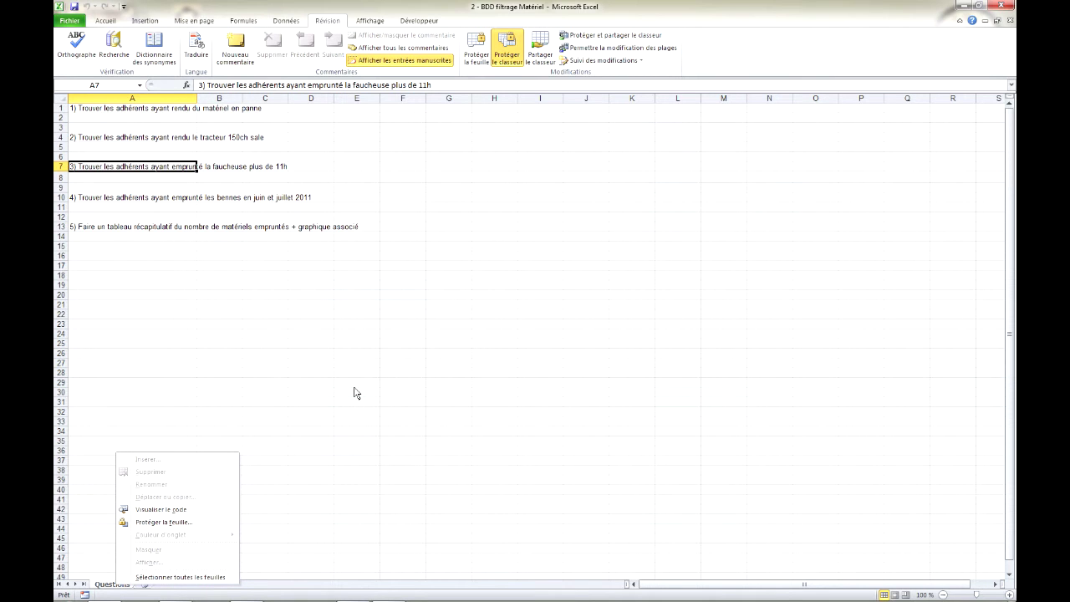
click(360, 356)
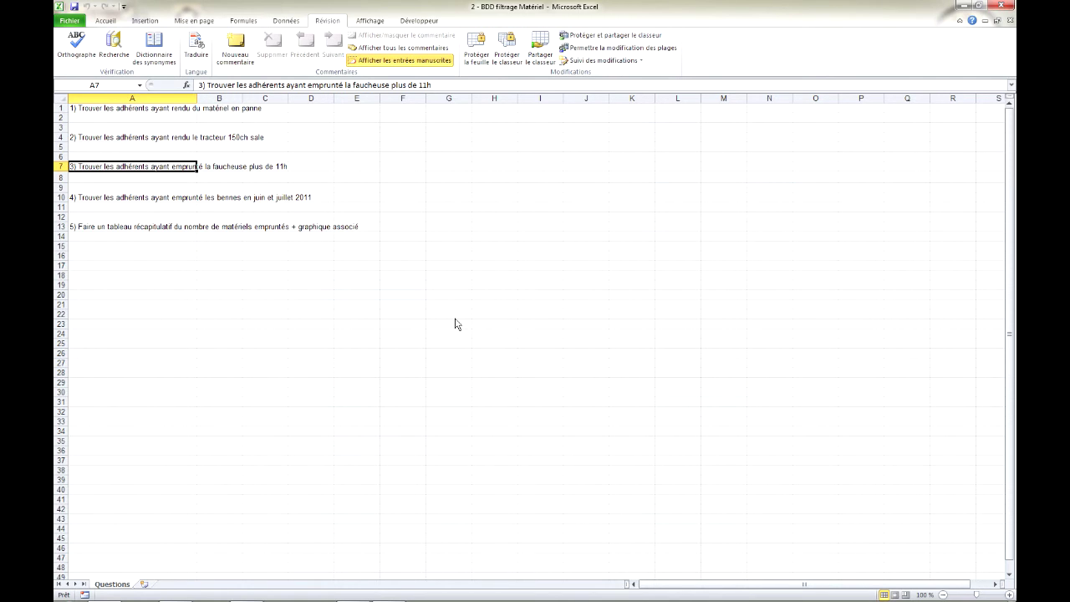
- Unhide the Emprunts sheet from the hidden-sheets list
mouse_move(217, 598)
right_click(114, 585)
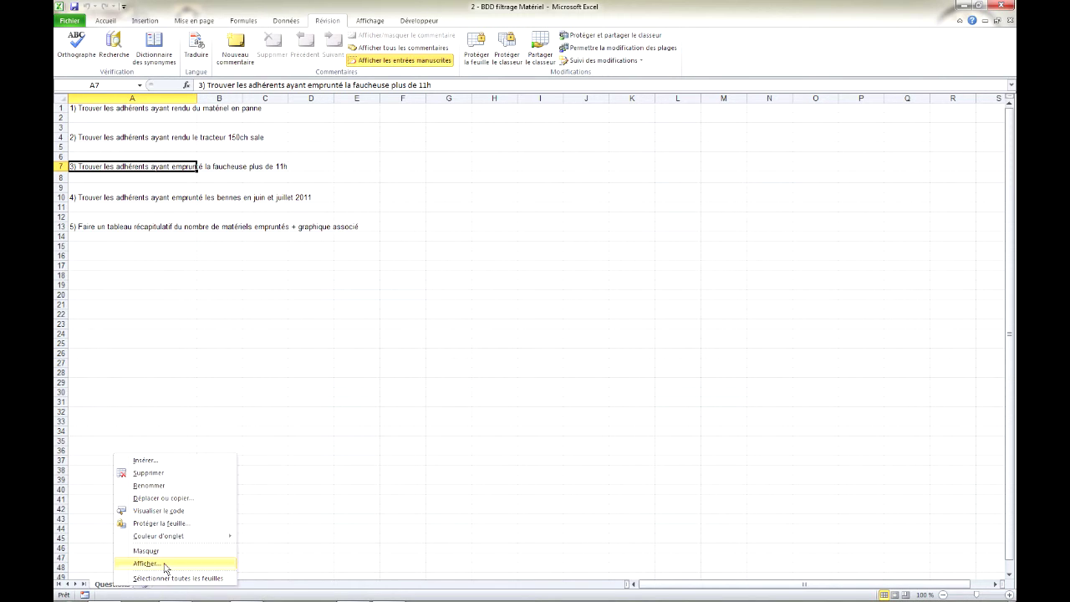
click(168, 563)
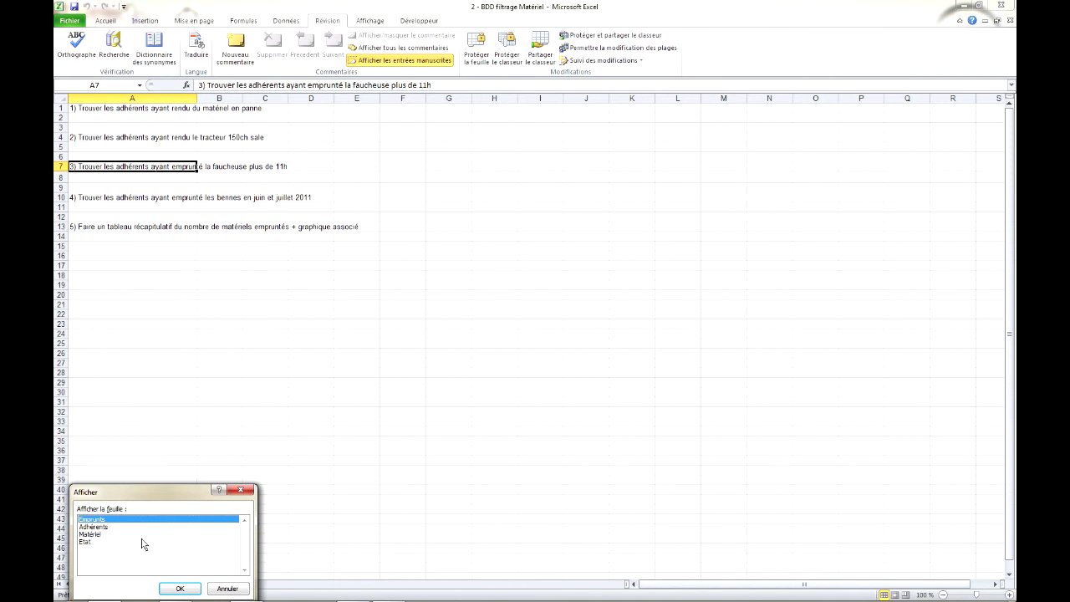
click(92, 534)
click(100, 521)
click(179, 589)
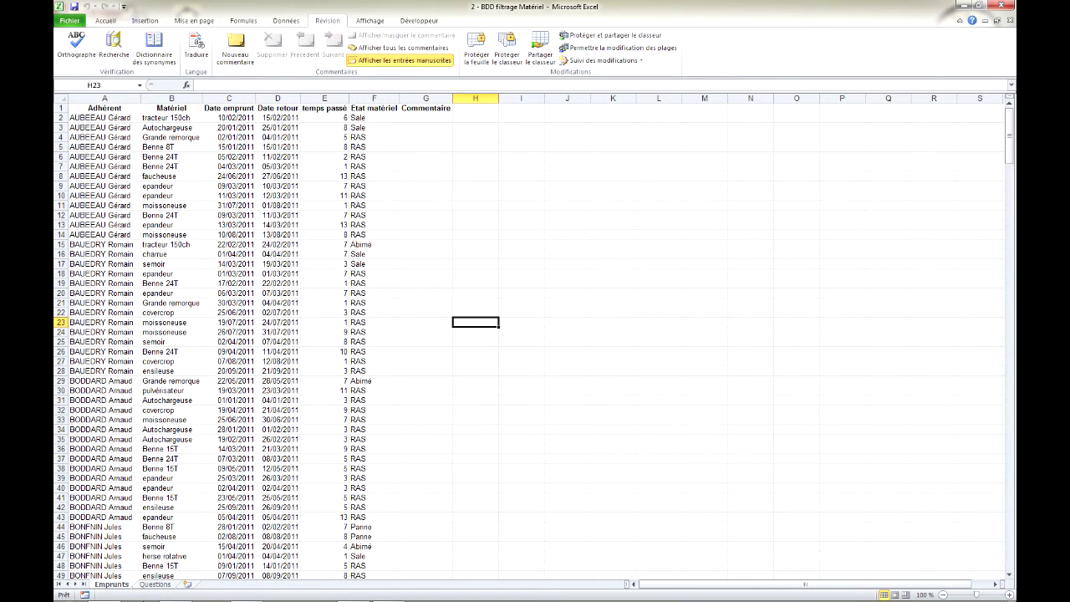
- Unhide the Adhérents sheet as well
right_click(115, 589)
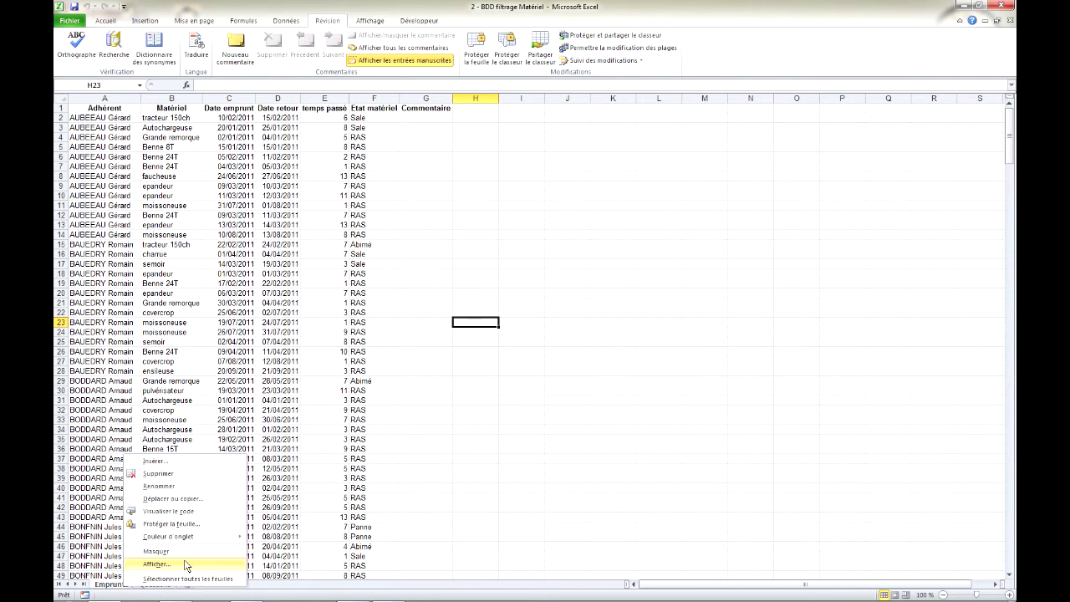
click(157, 564)
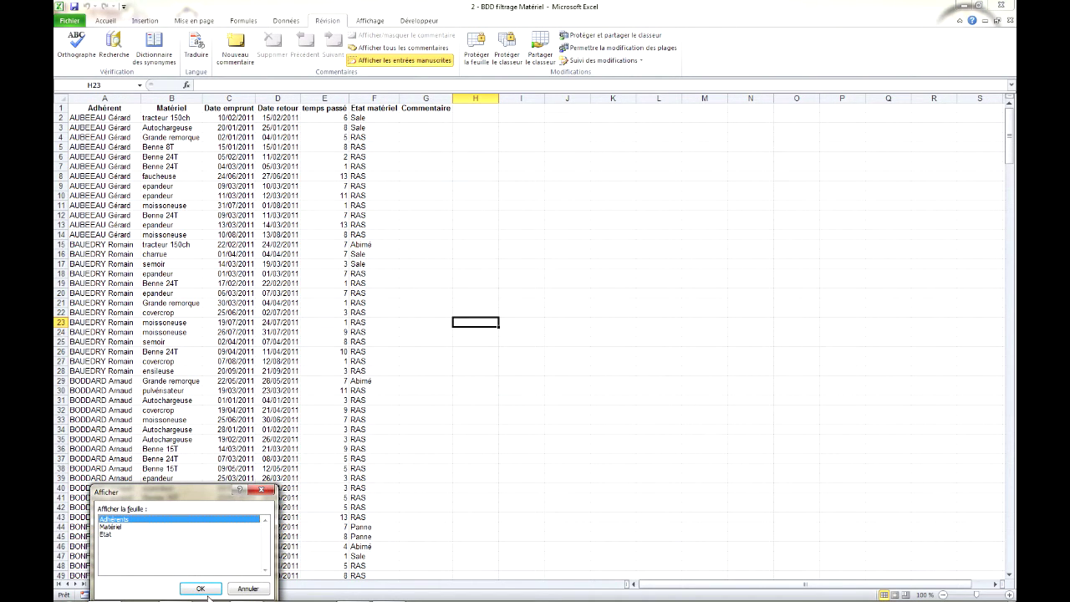
click(202, 589)
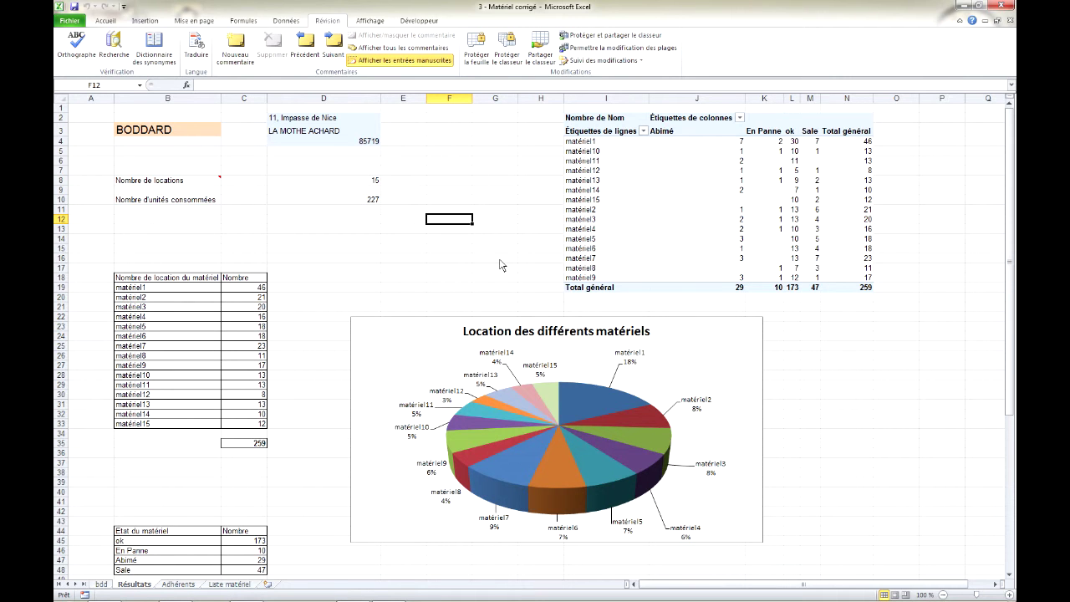
- Open the Protéger la feuille settings for Résultats, with locked and unlocked cells selectable by default
click(467, 182)
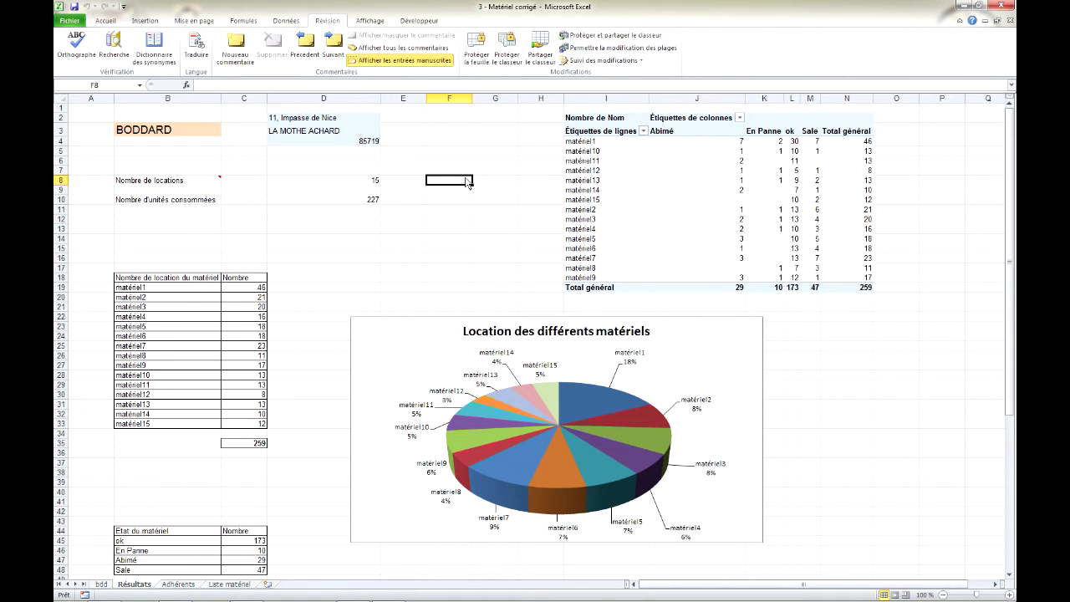
click(461, 153)
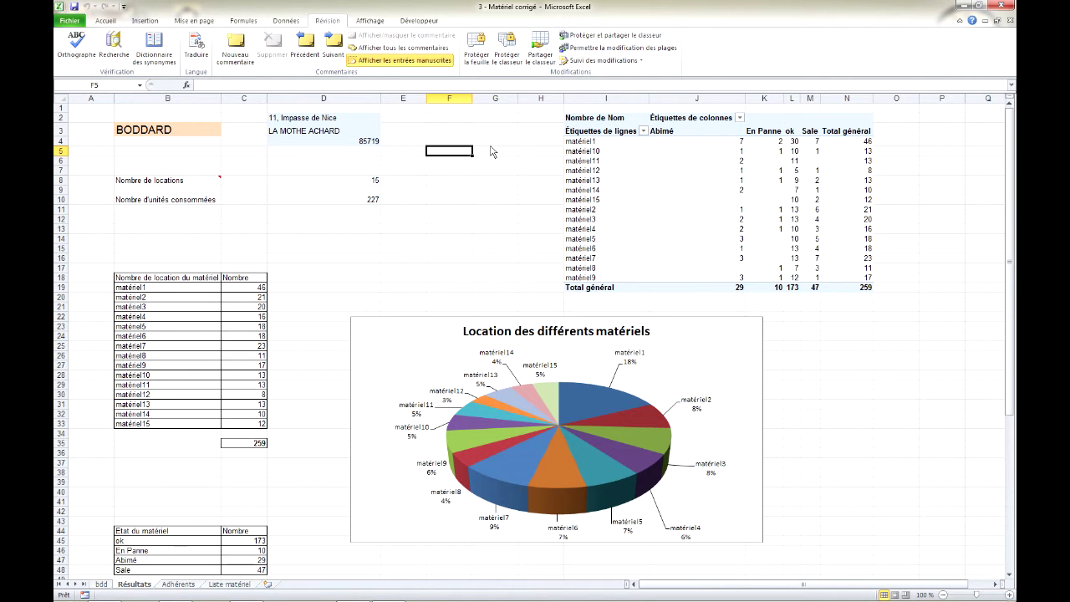
click(478, 61)
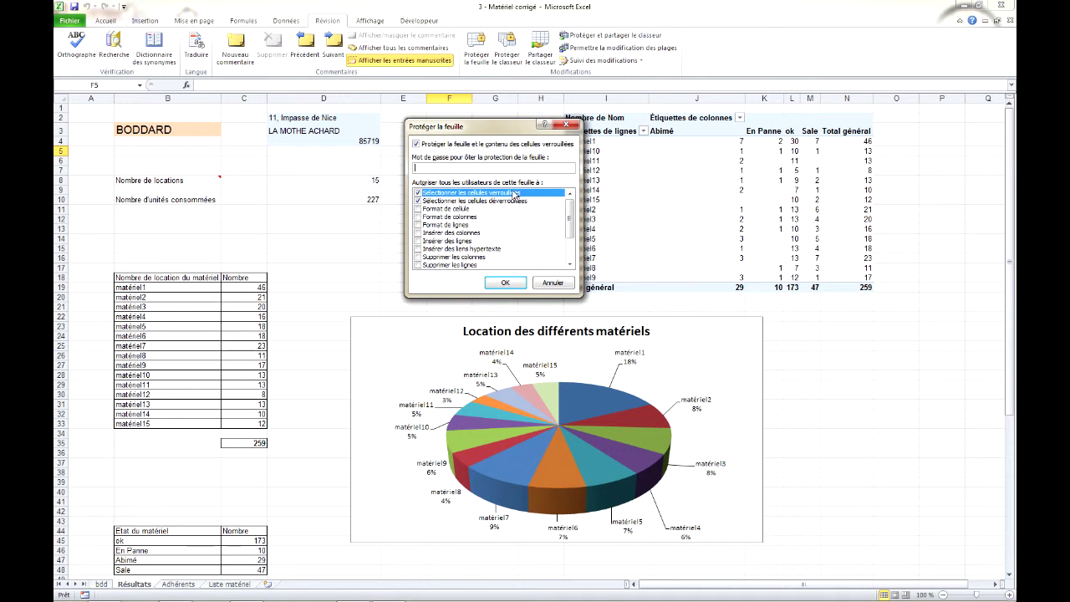
- Protect the Résultats sheet and confirm that clearing the address cells D2:D4 is refused
click(505, 282)
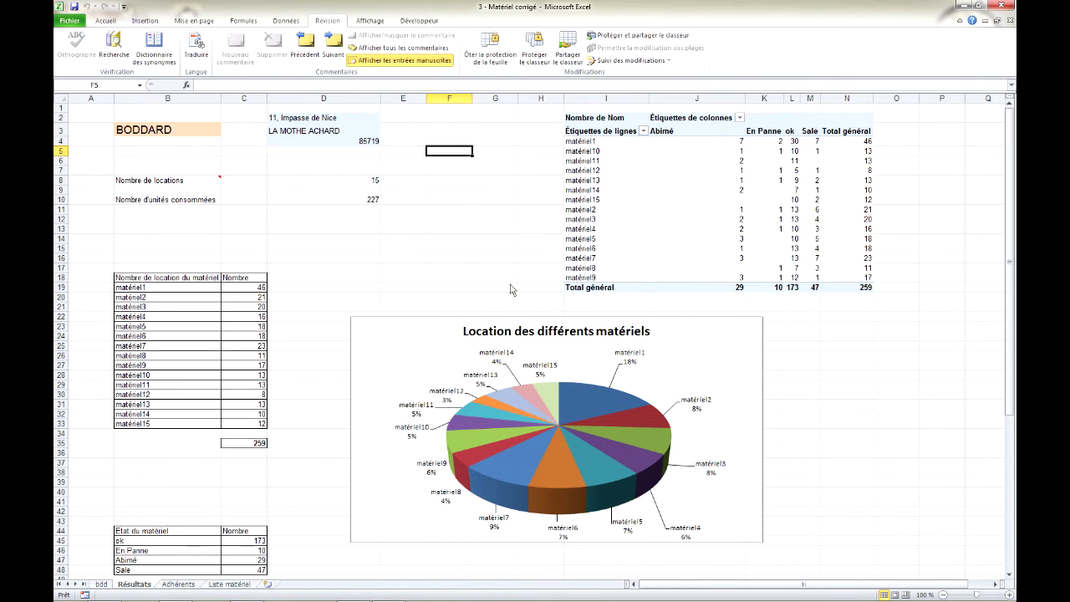
click(446, 214)
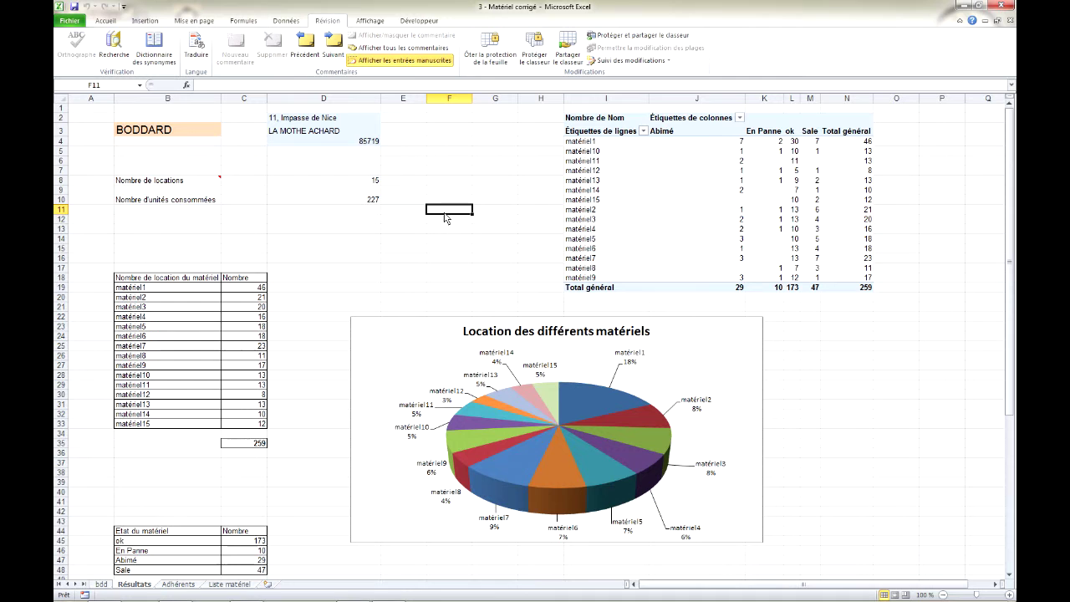
click(446, 190)
click(442, 231)
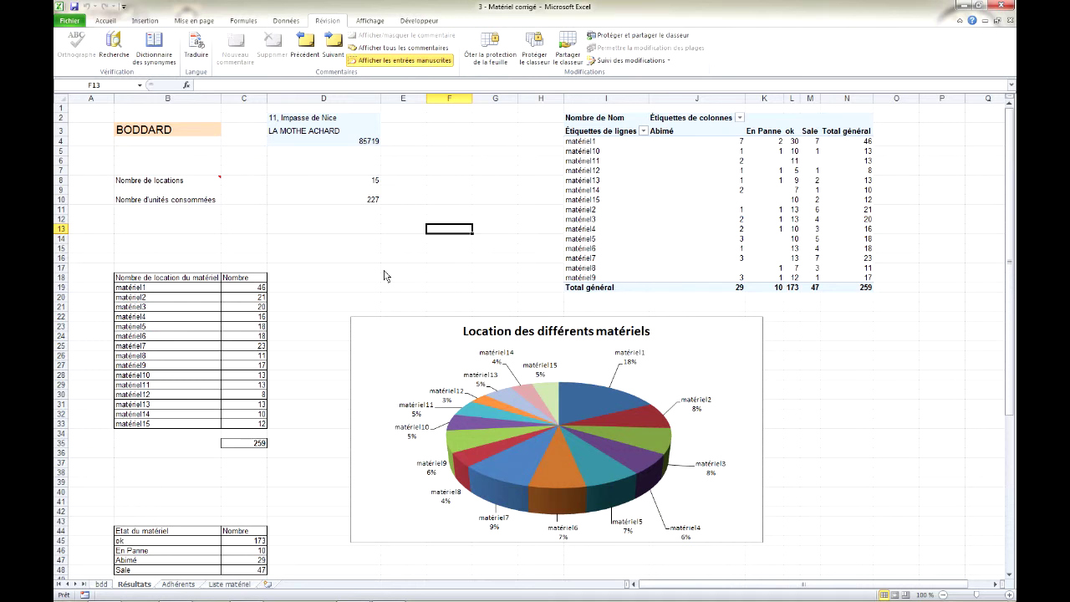
click(360, 144)
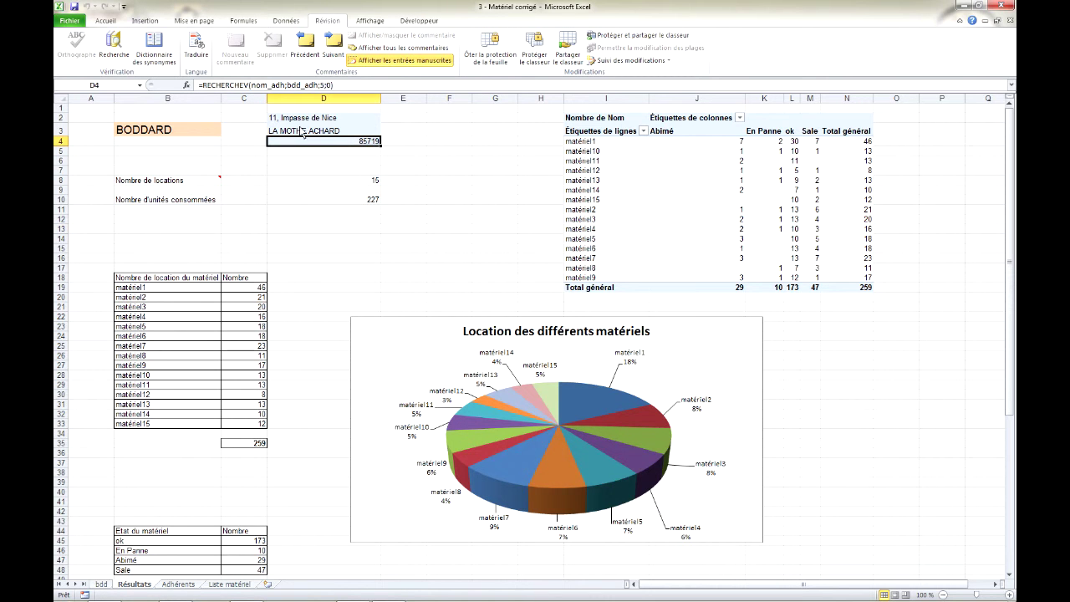
drag(278, 120, 301, 144)
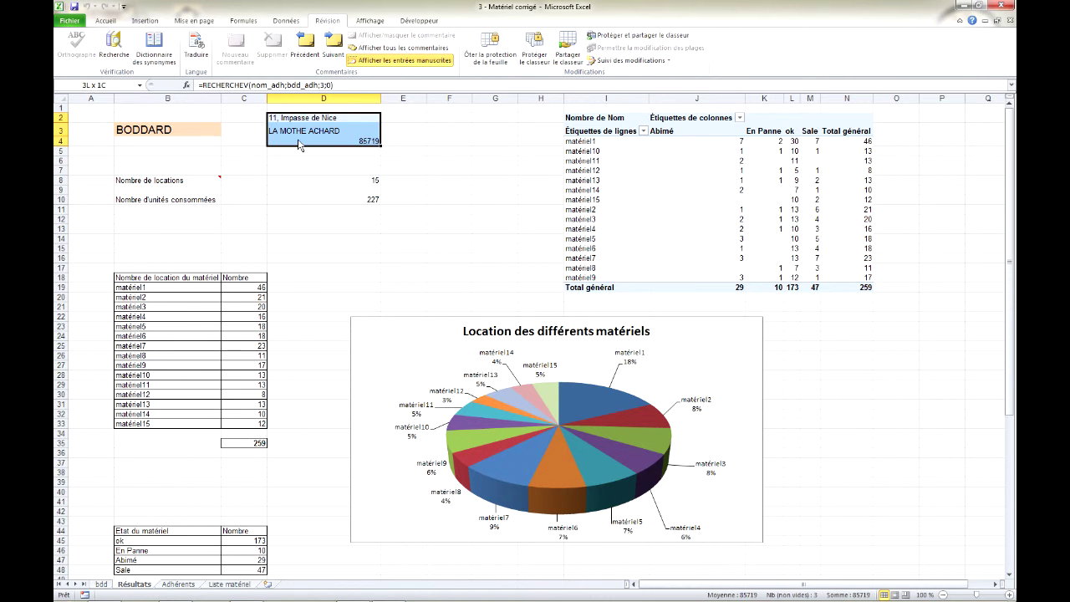
key(Delete)
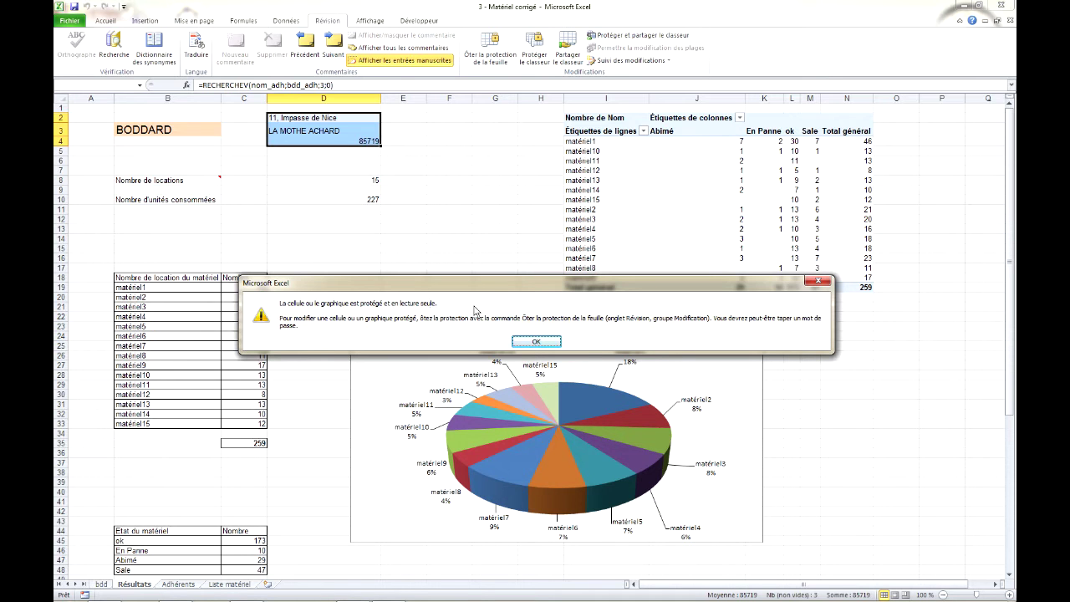
click(549, 341)
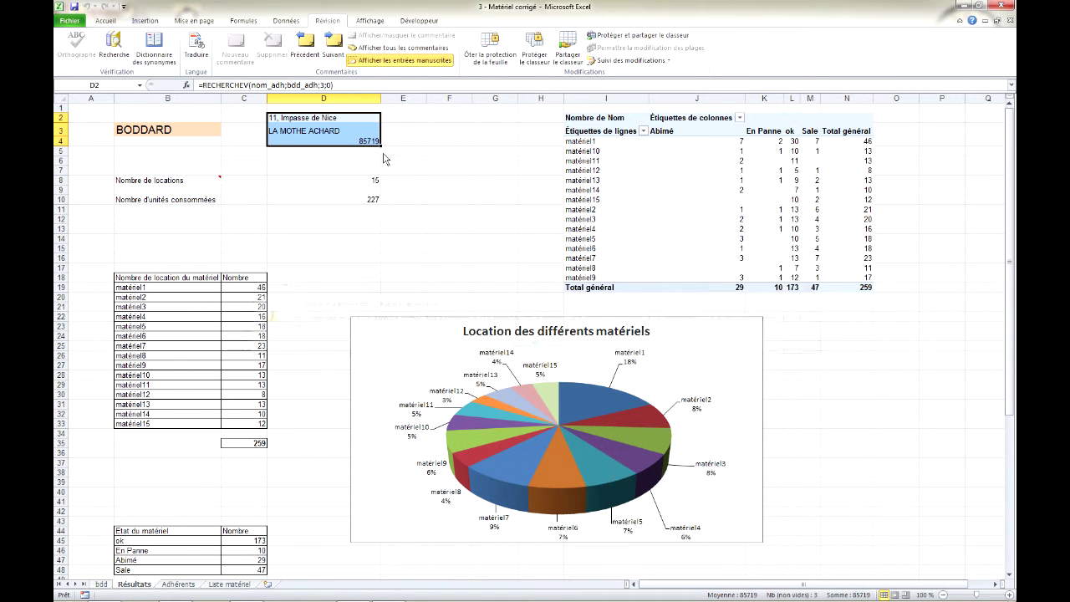
- Try picking a different member in the B3 drop-down and dismiss the protected-cell warning
click(374, 141)
click(357, 162)
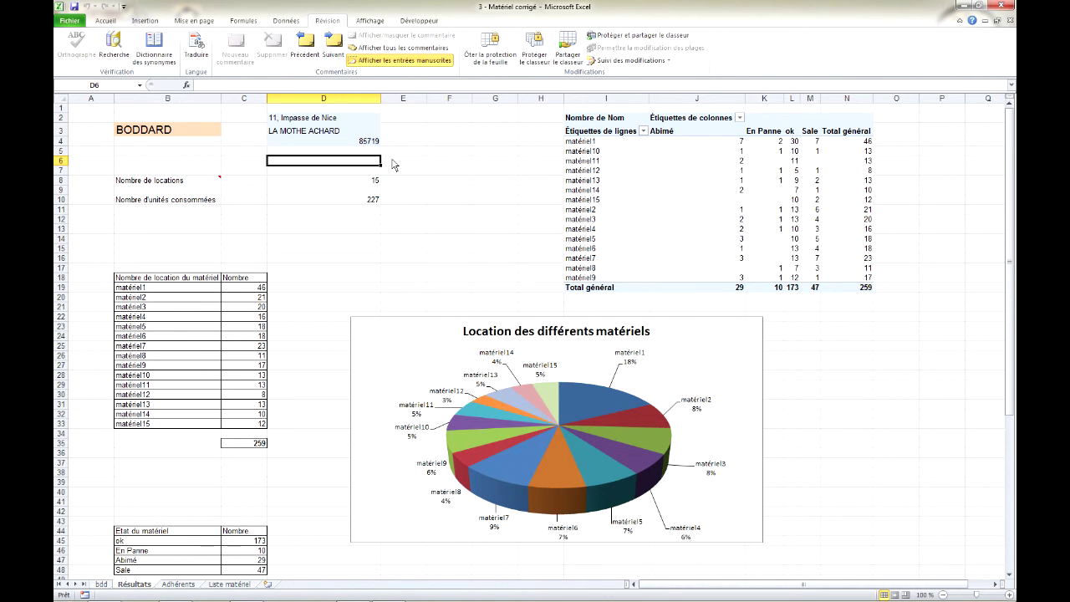
click(291, 211)
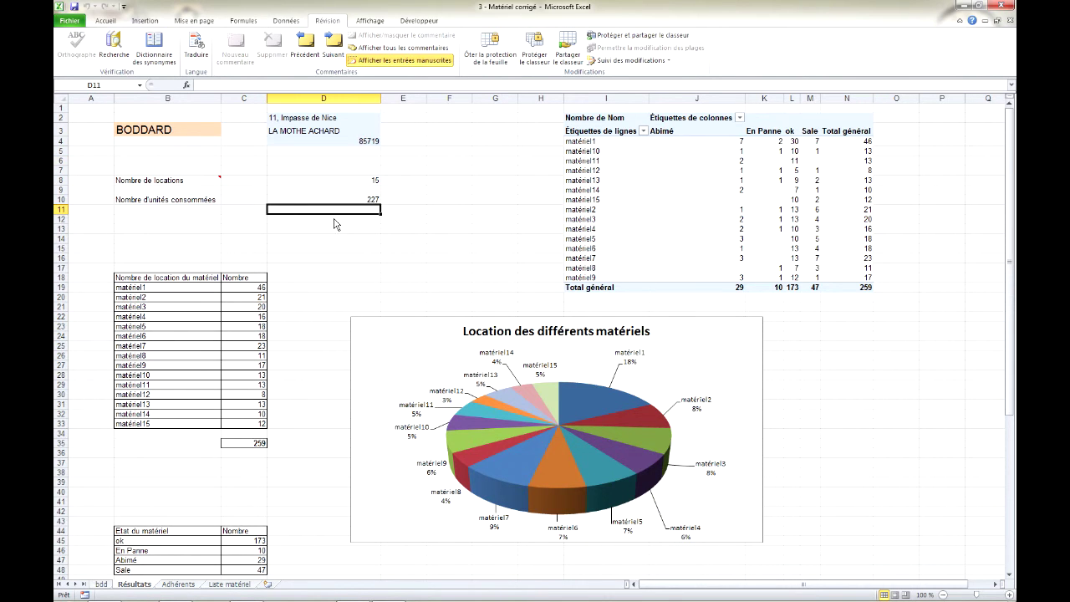
click(214, 136)
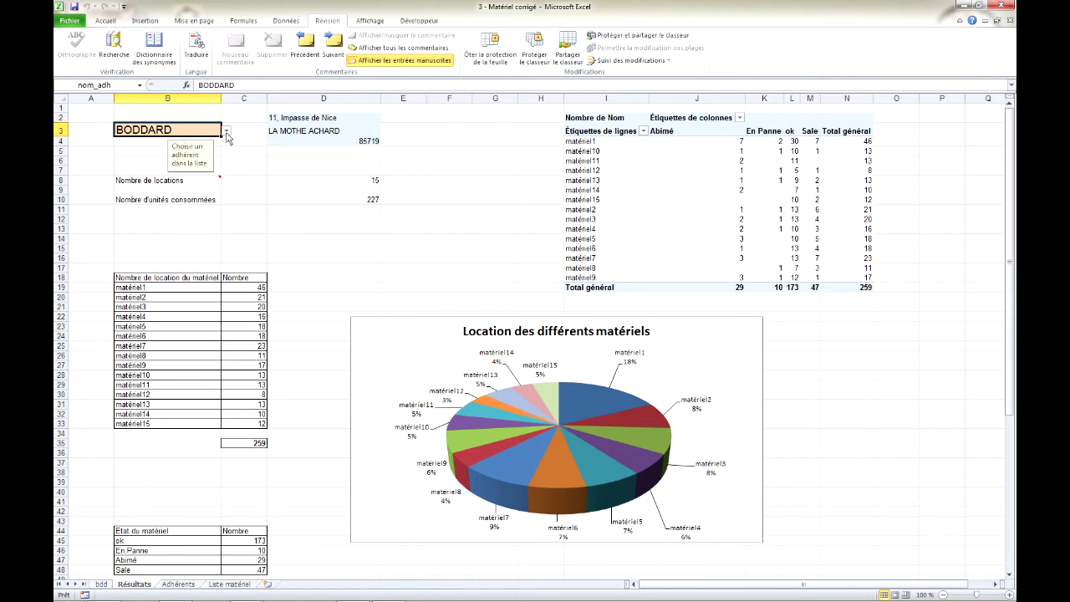
click(226, 132)
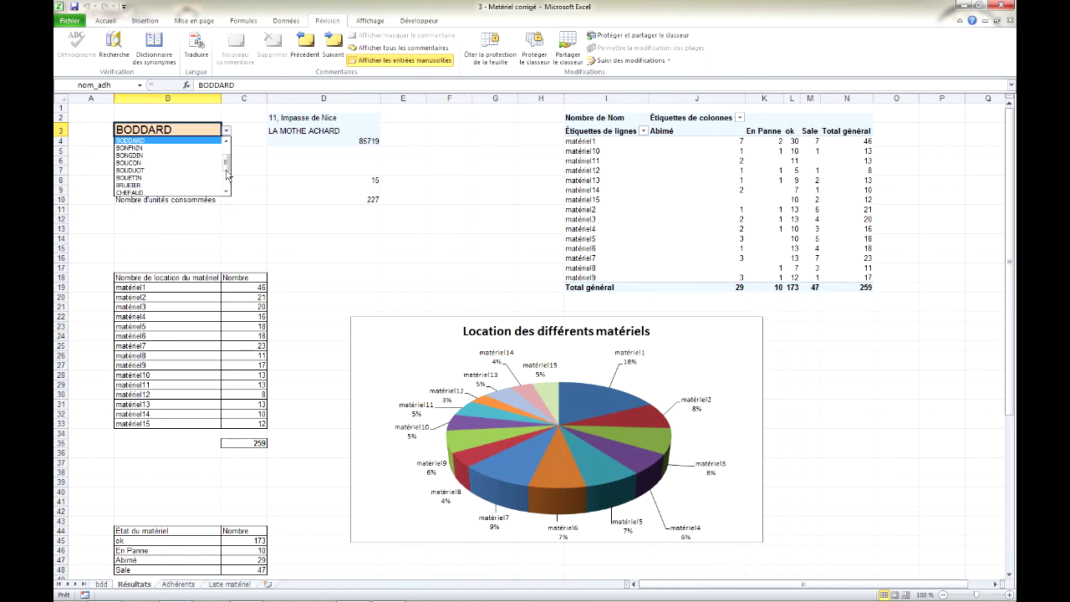
click(134, 170)
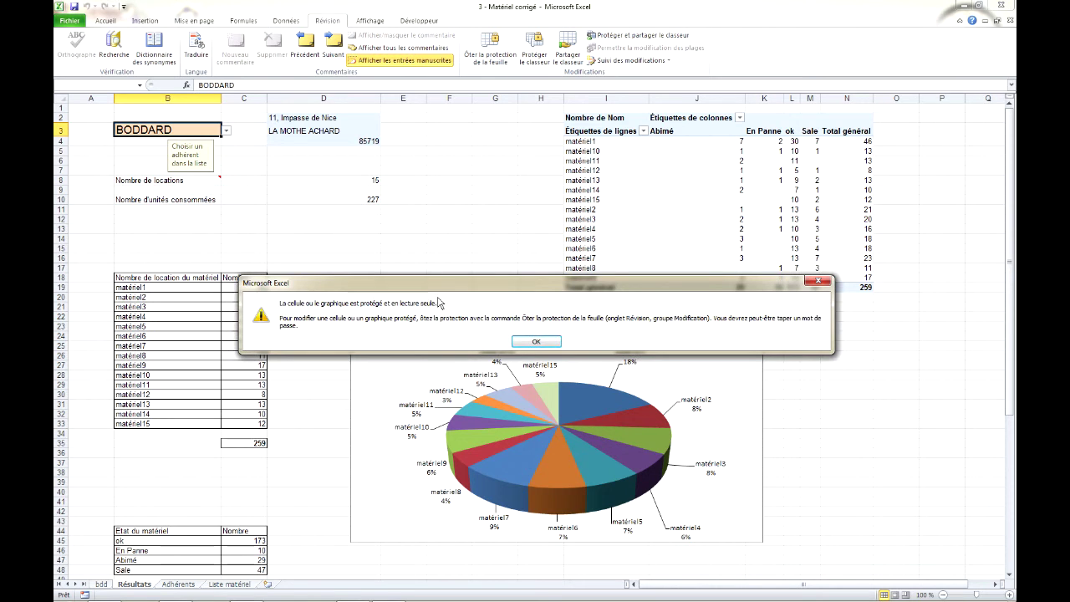
click(539, 344)
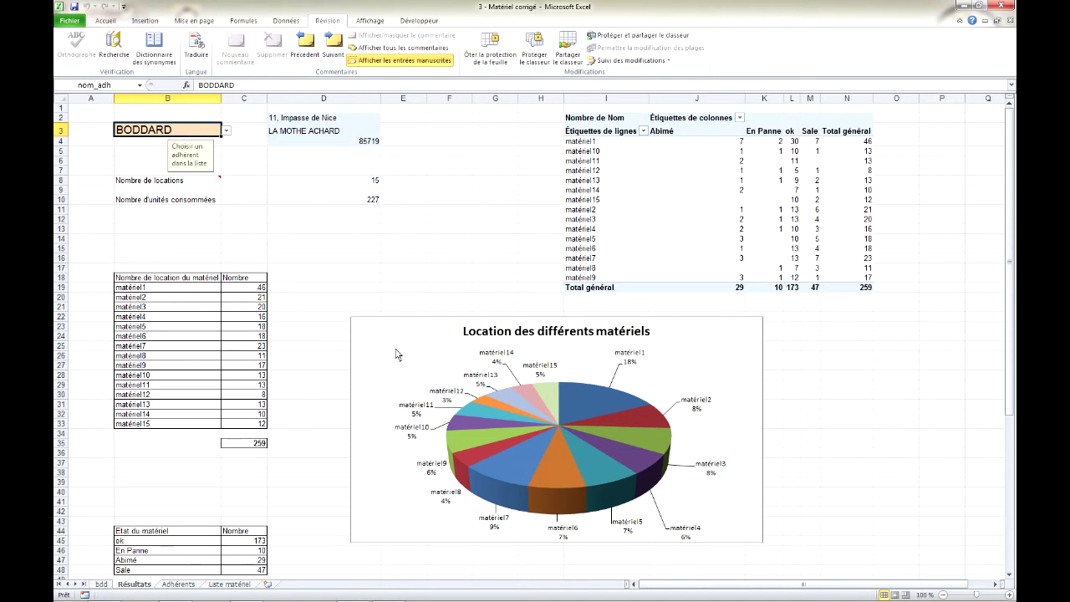
- Try editing the matériel3 pivot table entry and dismiss the protected-cell warning
click(605, 176)
click(600, 222)
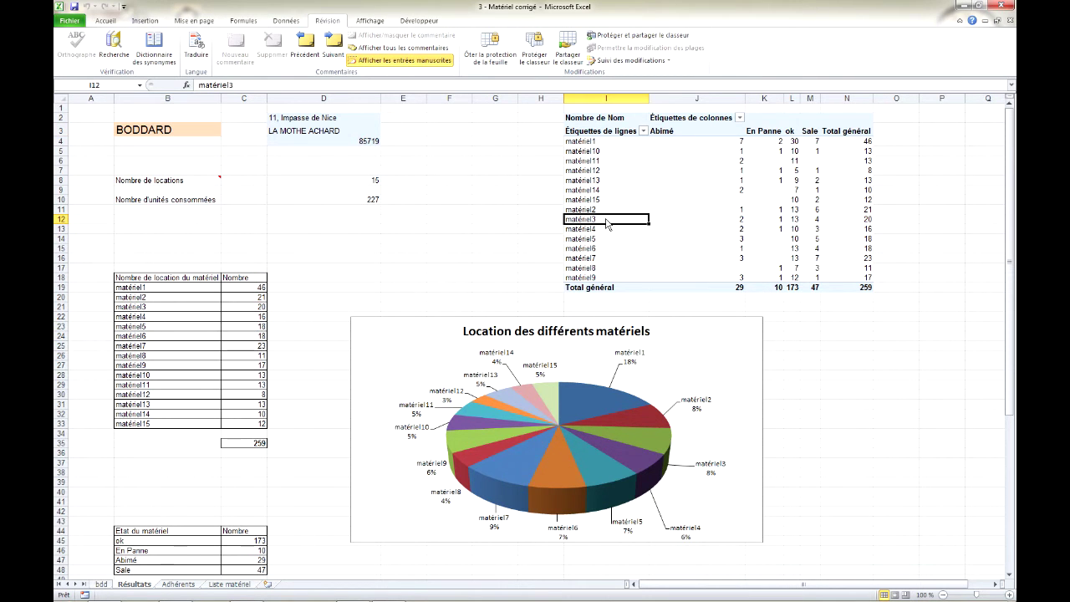
double_click(600, 222)
click(537, 346)
click(495, 180)
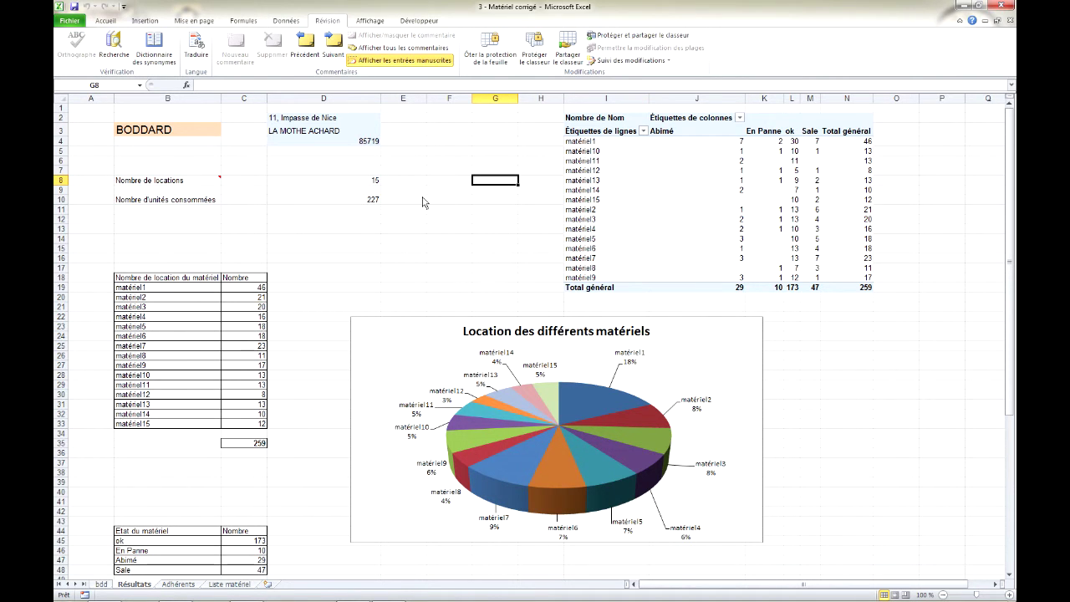
- Unprotect Résultats and check that D10's formula, C6 and B3's member list are accessible again
click(491, 54)
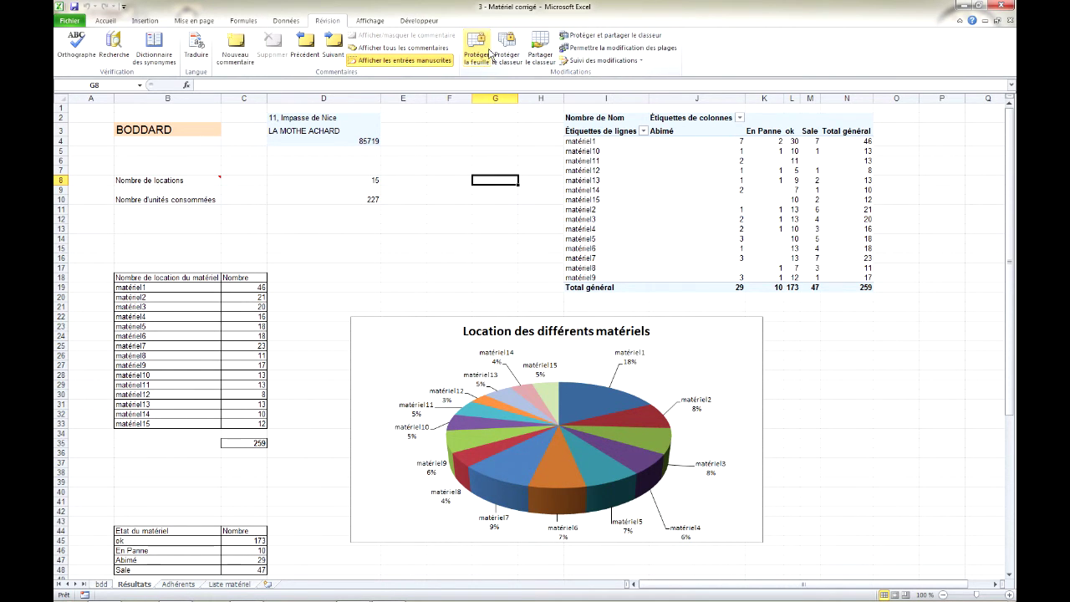
click(326, 202)
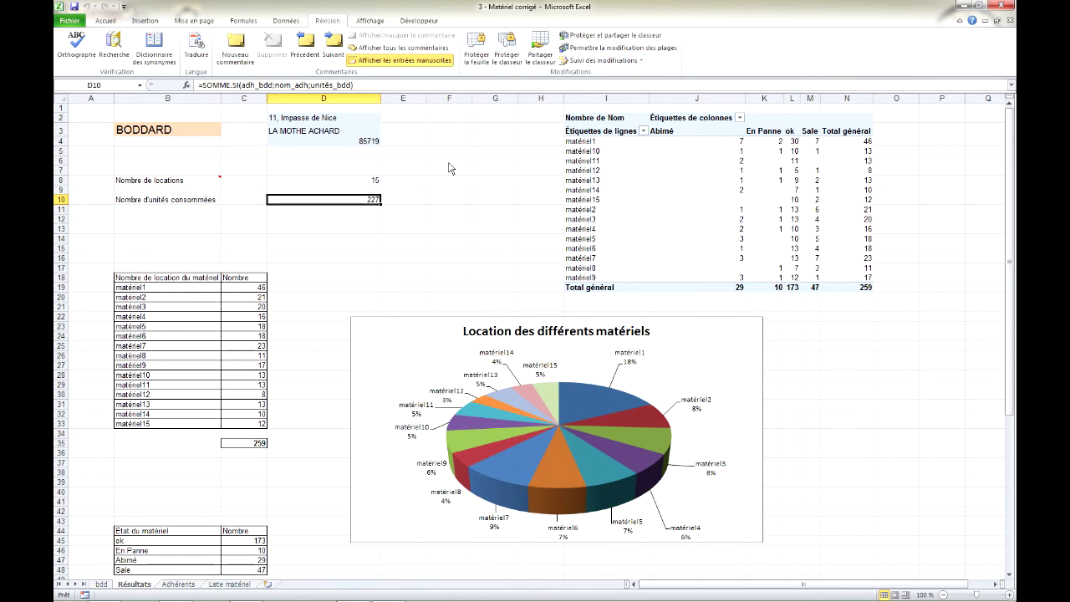
click(234, 162)
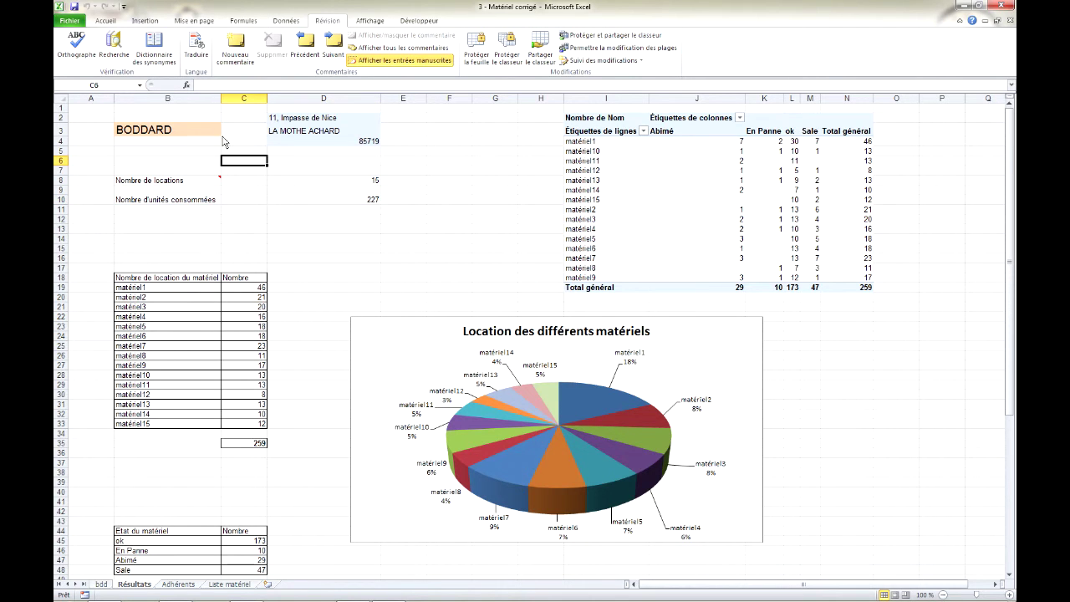
click(191, 132)
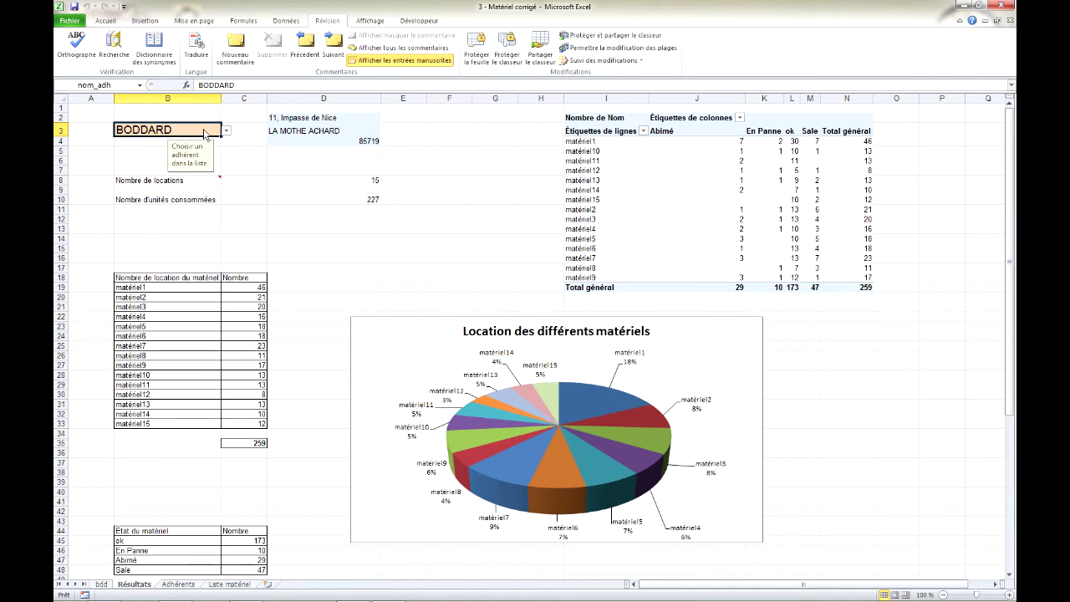
- Uncheck Verrouillée for member cell B3 on the Format de cellule Protection tab
right_click(204, 131)
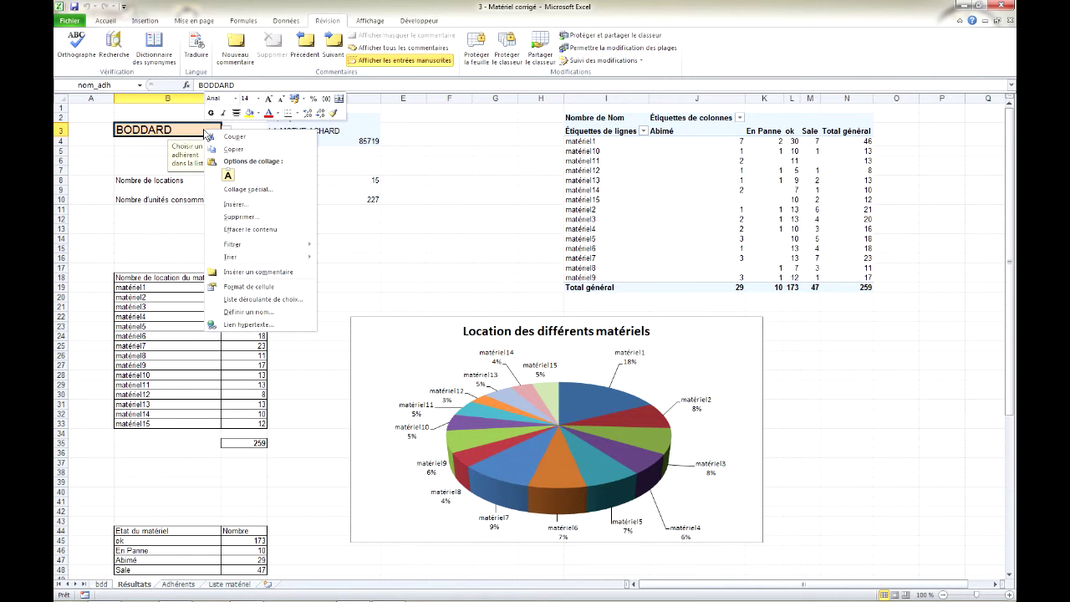
click(284, 290)
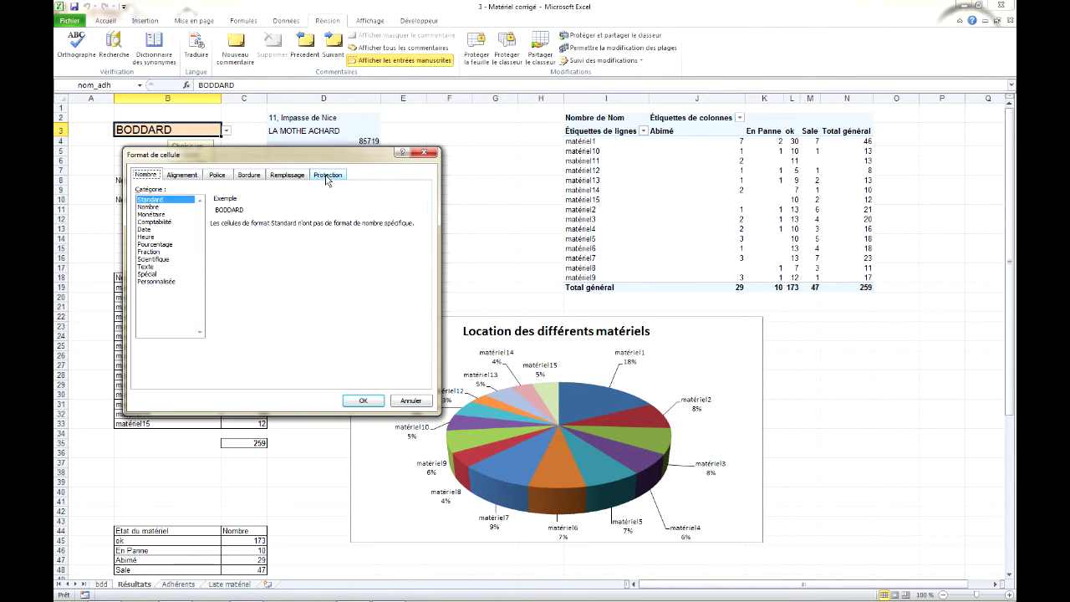
click(327, 174)
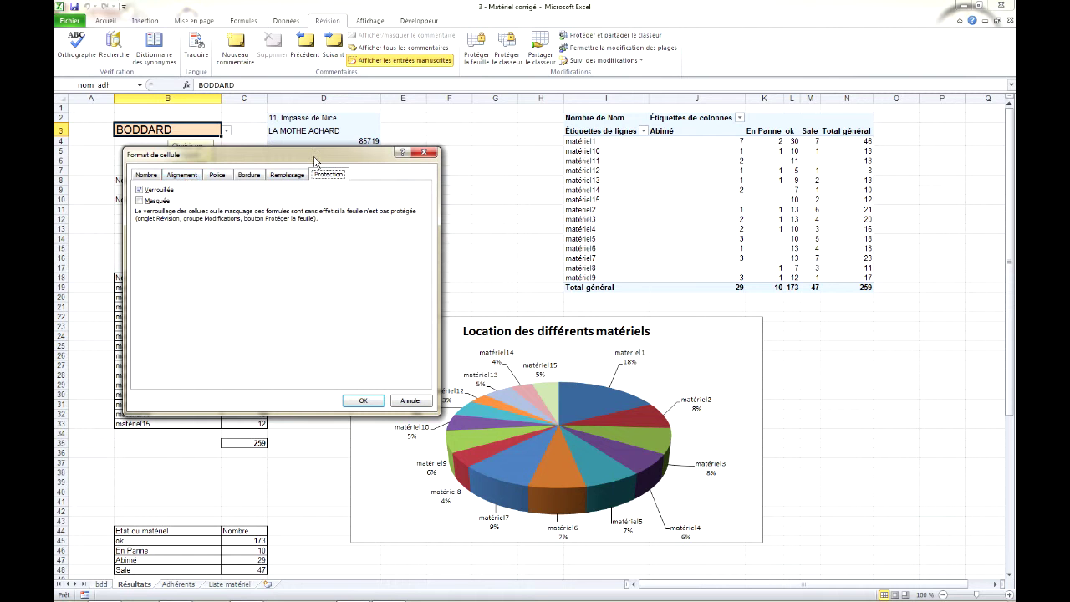
drag(300, 155, 416, 229)
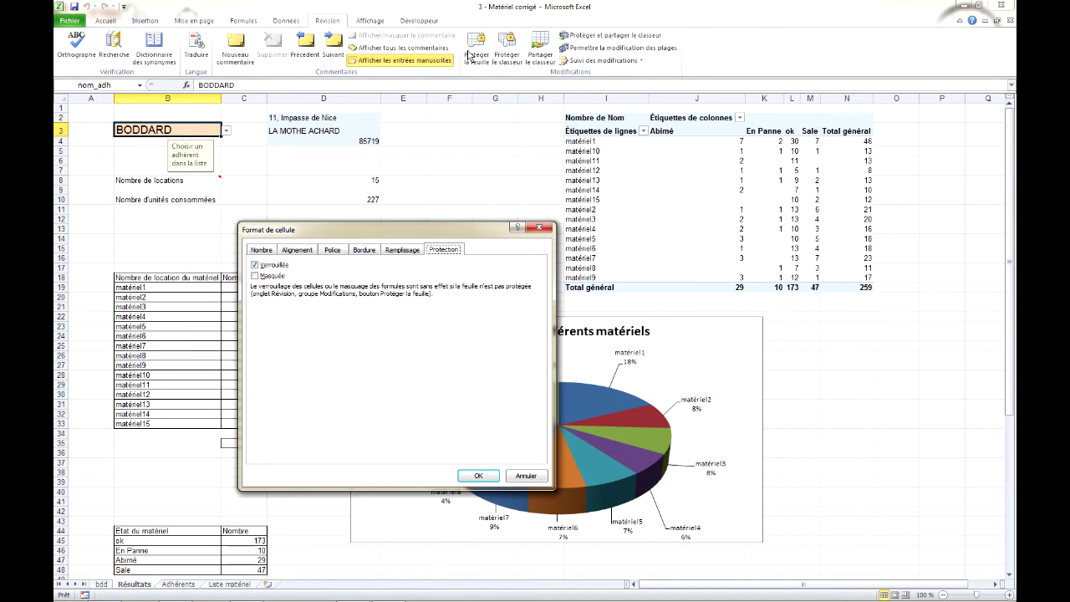
click(255, 265)
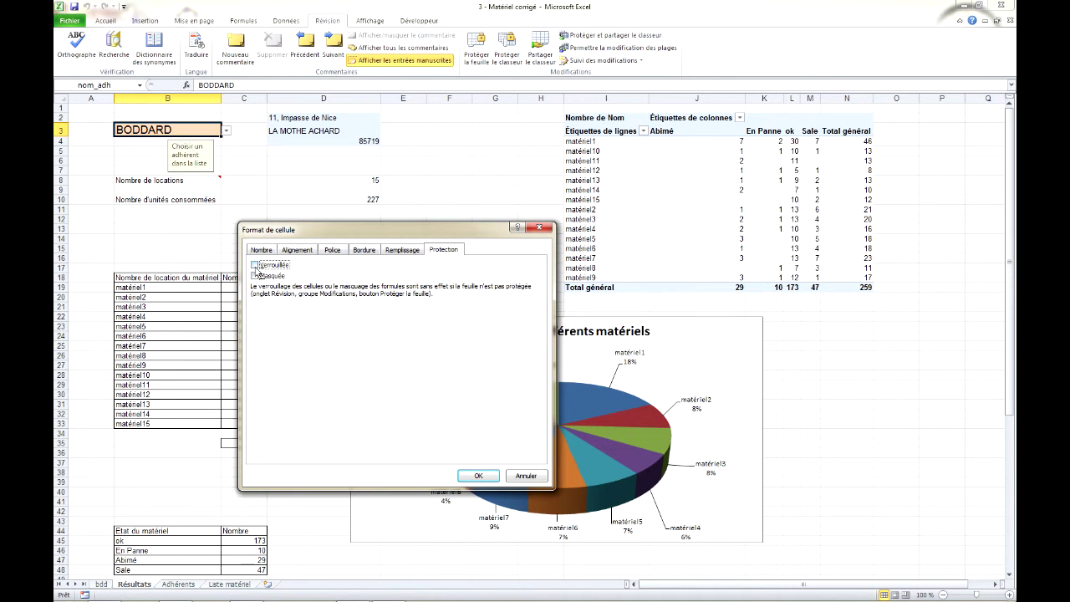
click(478, 475)
click(326, 210)
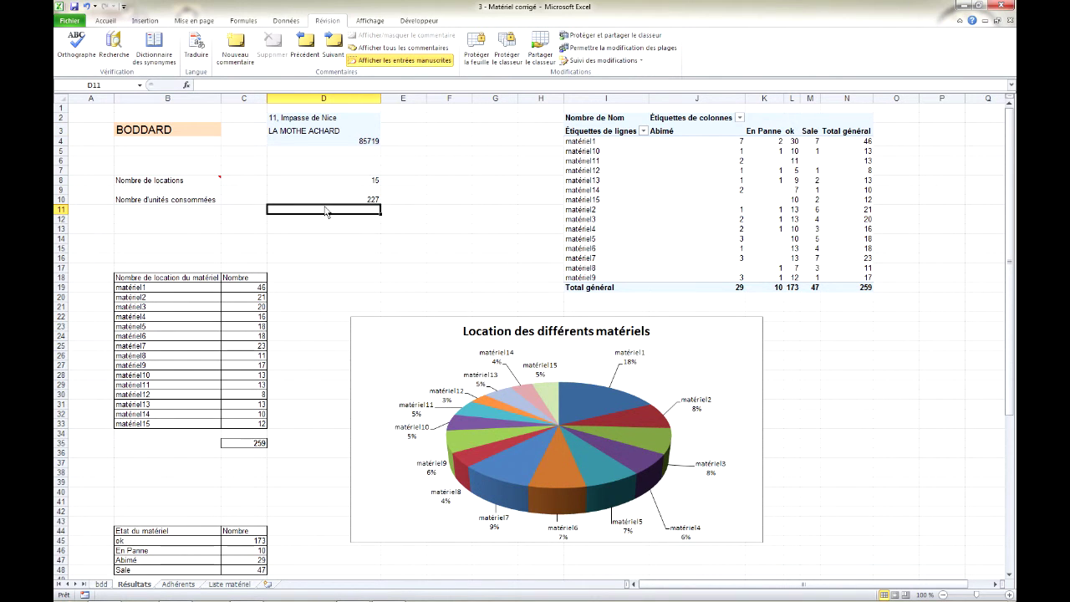
- Protect Résultats again and confirm that deleting the rental rows B19:C31 is refused
click(477, 45)
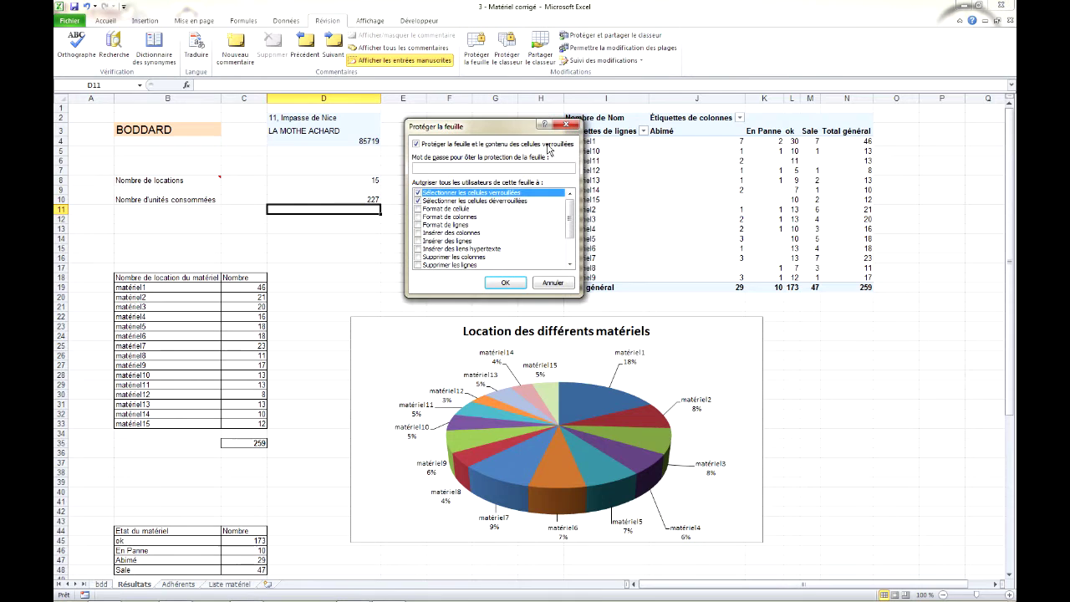
click(504, 283)
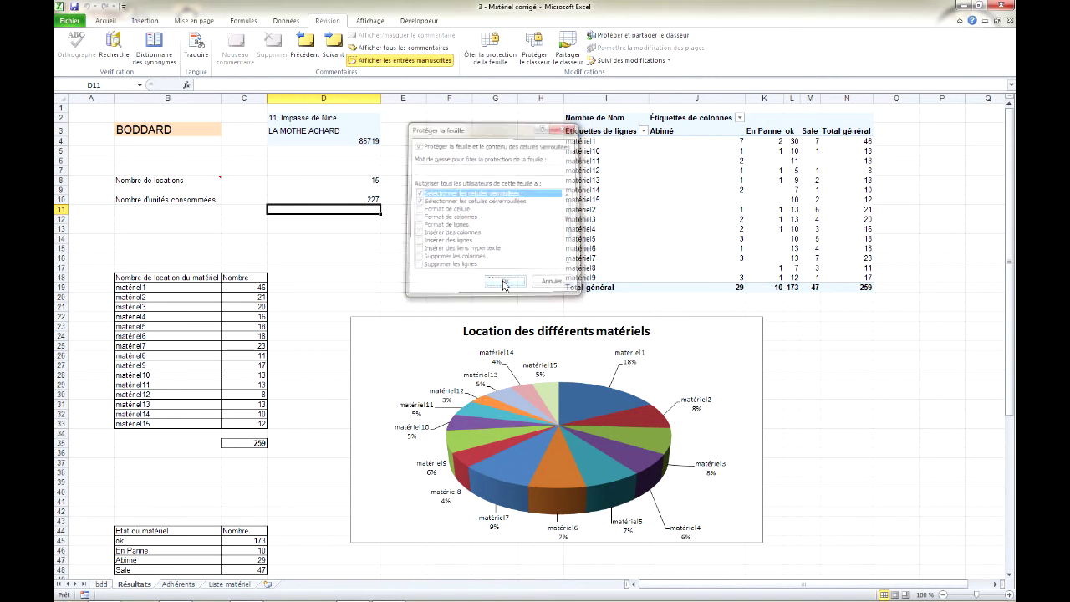
click(246, 289)
drag(191, 290, 263, 414)
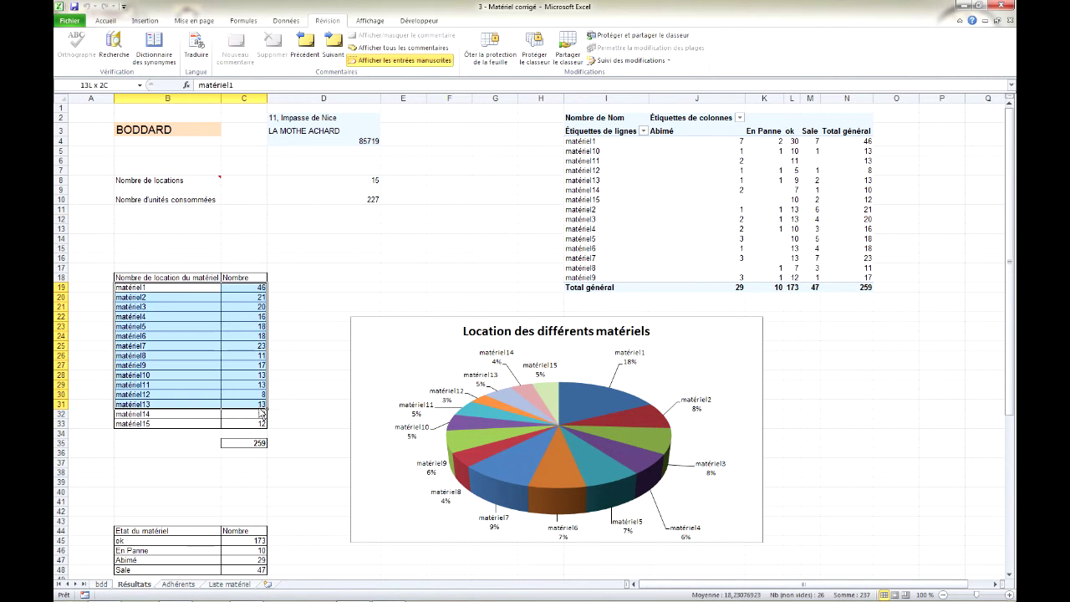
key(Delete)
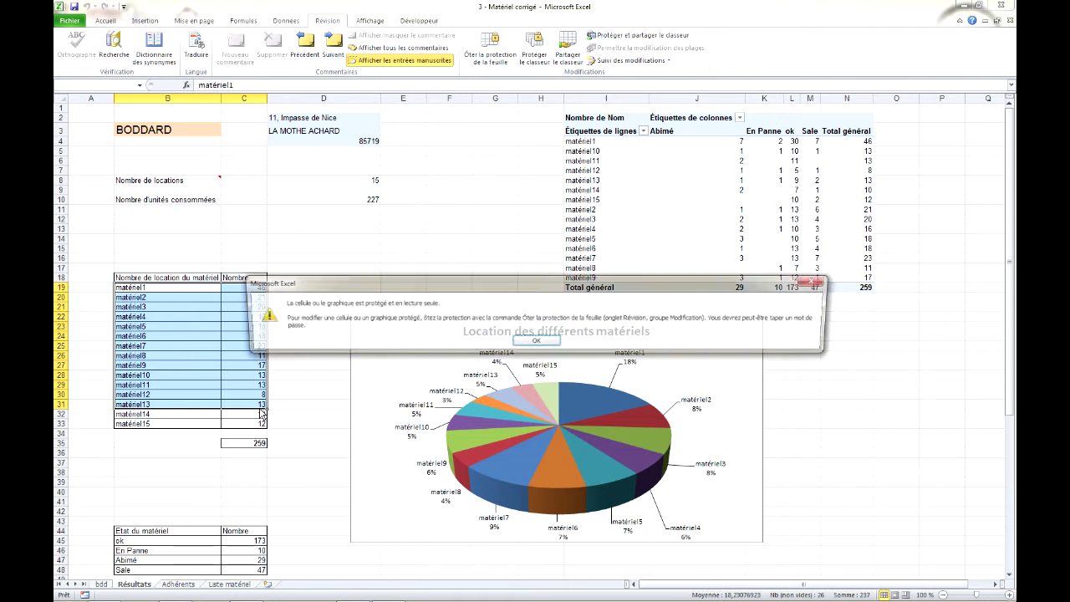
click(537, 341)
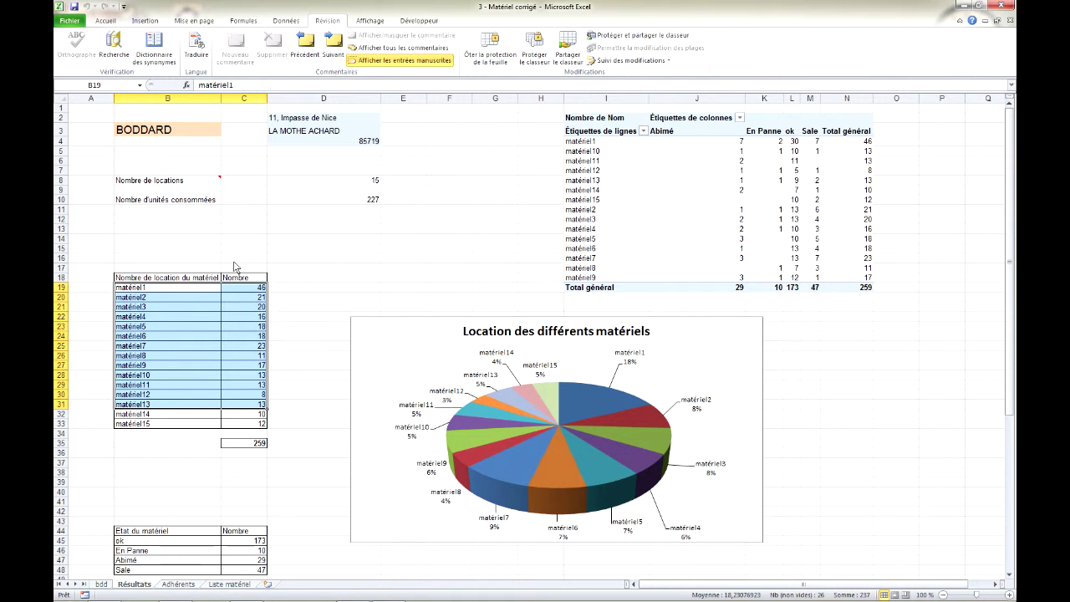
- Choose BOUETIN, then DOUDOIS, from the unlocked member drop-down in B3
click(244, 258)
click(186, 132)
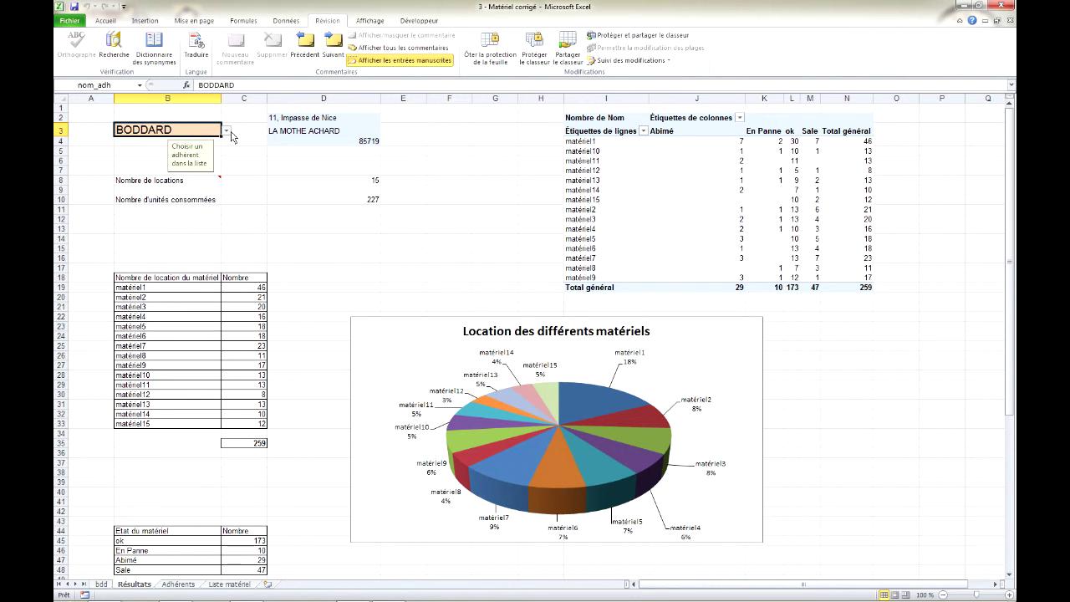
click(226, 131)
click(167, 179)
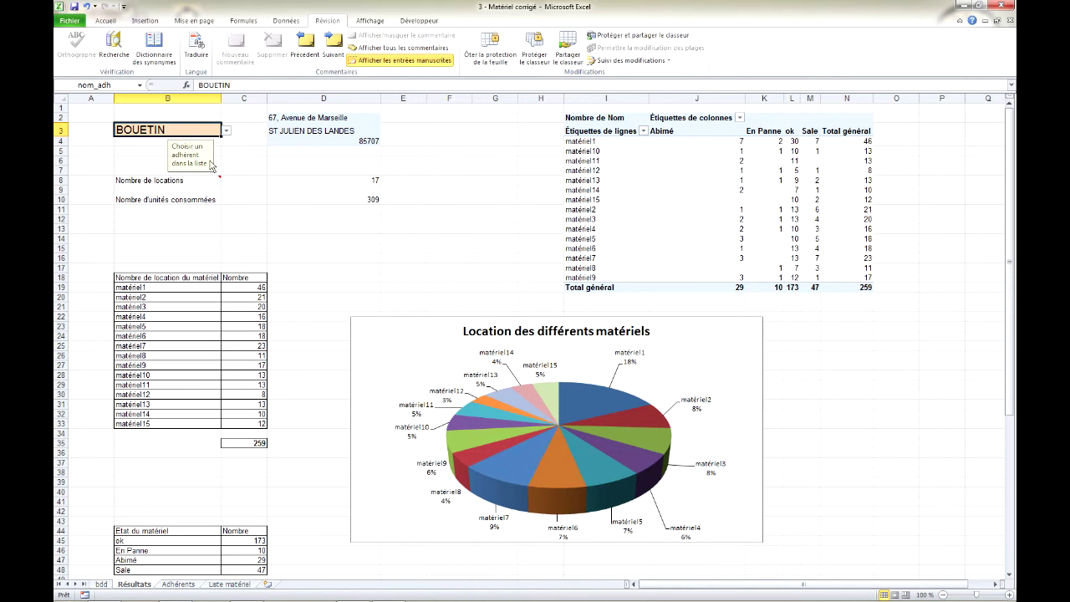
click(226, 131)
click(171, 178)
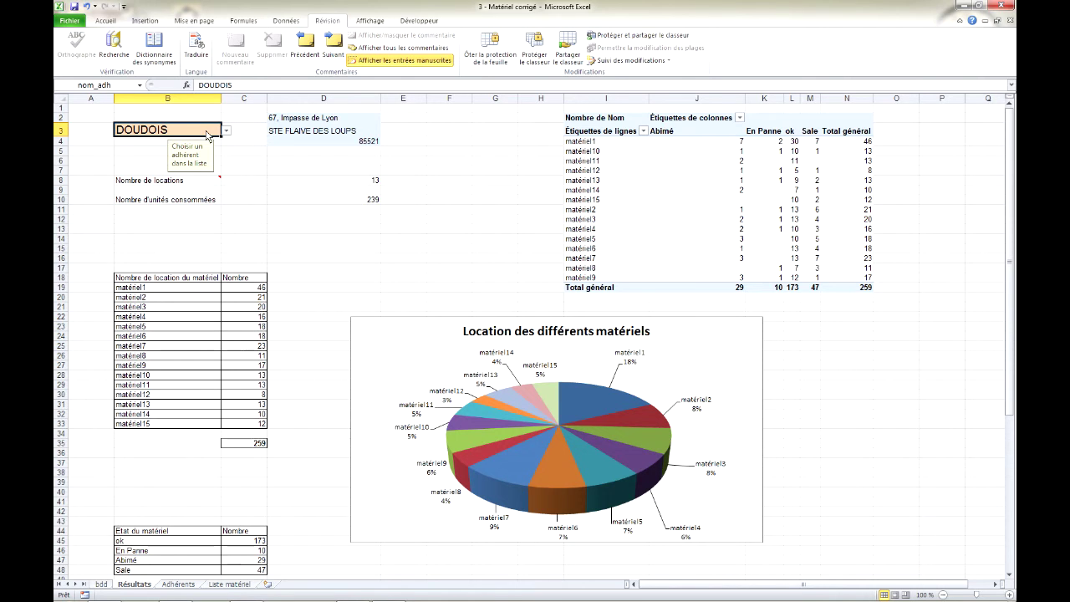
- Select locked cells D9, E9, D10, D3, D4, D8 and pivot entries to inspect formulas
click(303, 191)
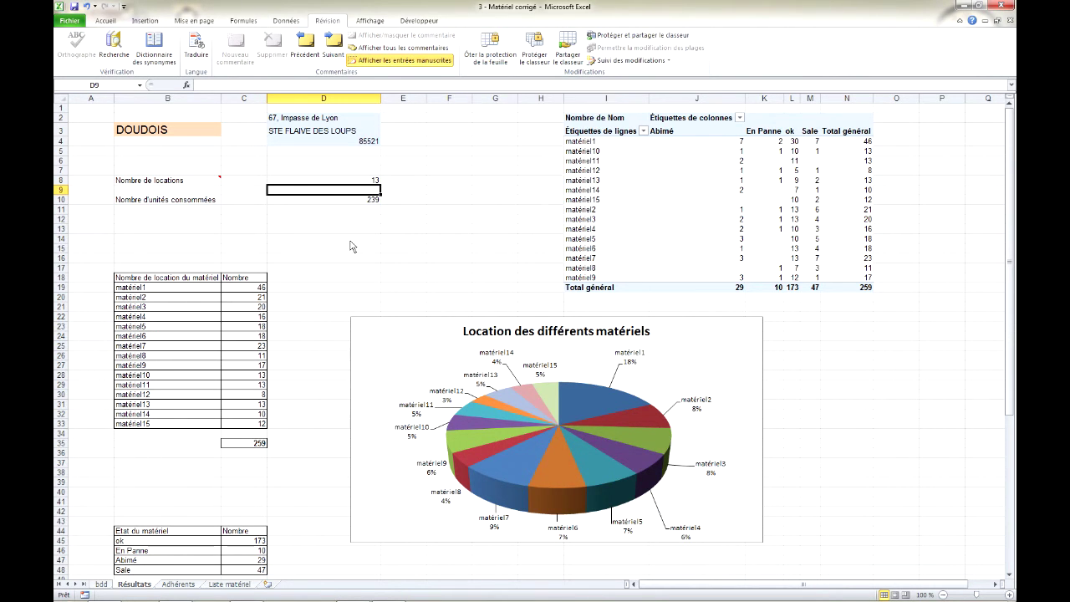
click(406, 191)
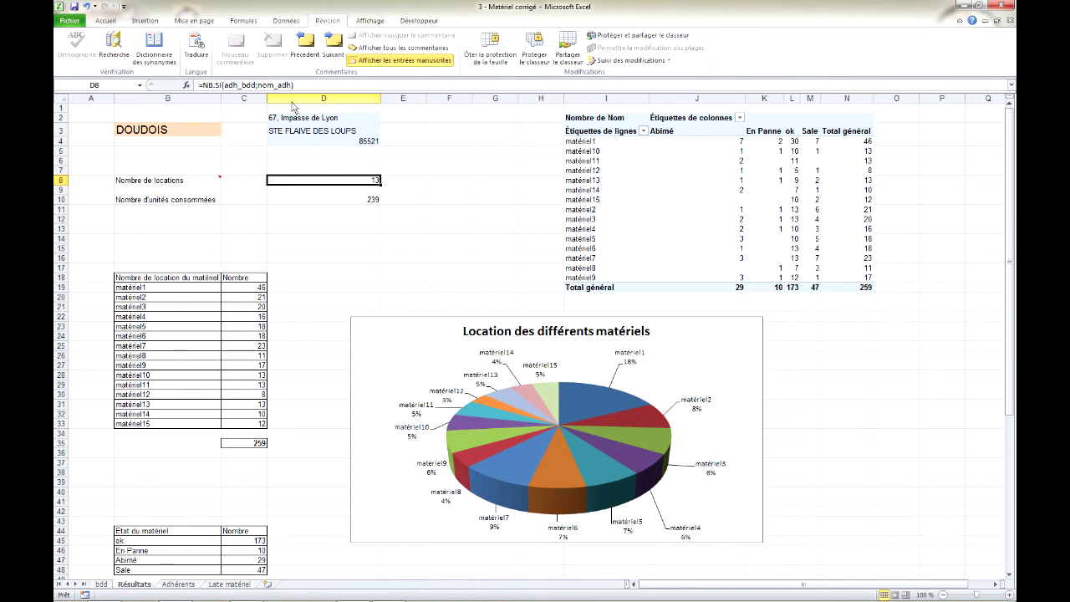
click(338, 201)
click(310, 132)
click(326, 140)
click(352, 181)
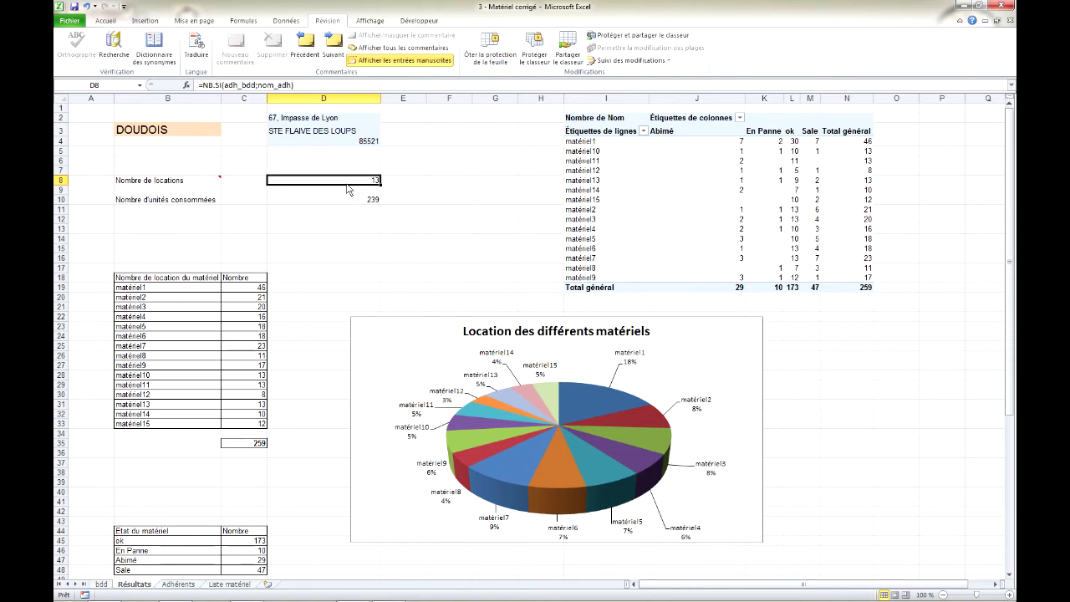
click(418, 210)
click(603, 185)
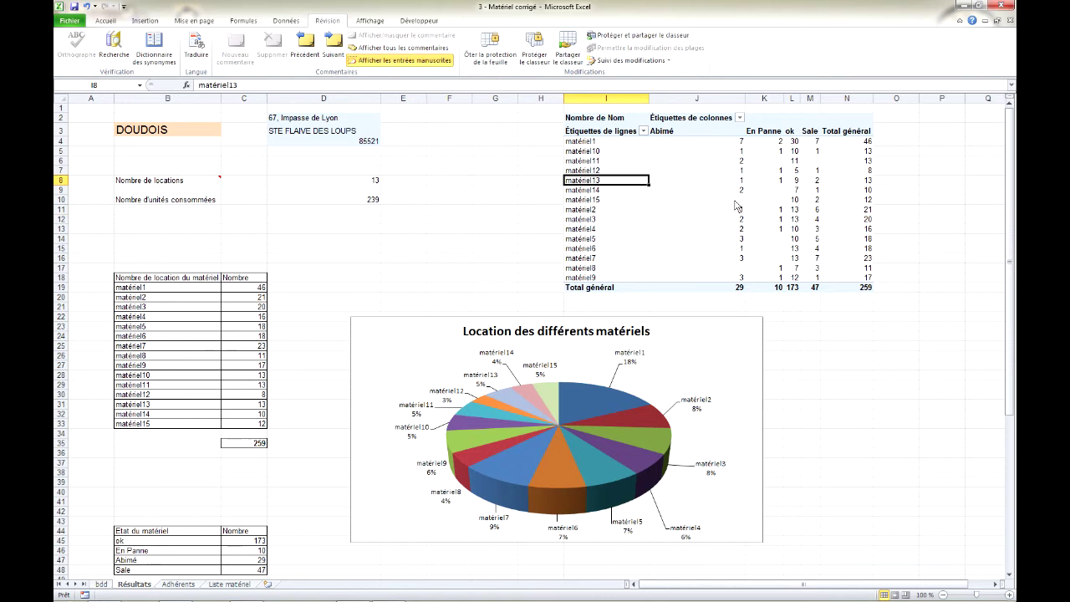
click(585, 241)
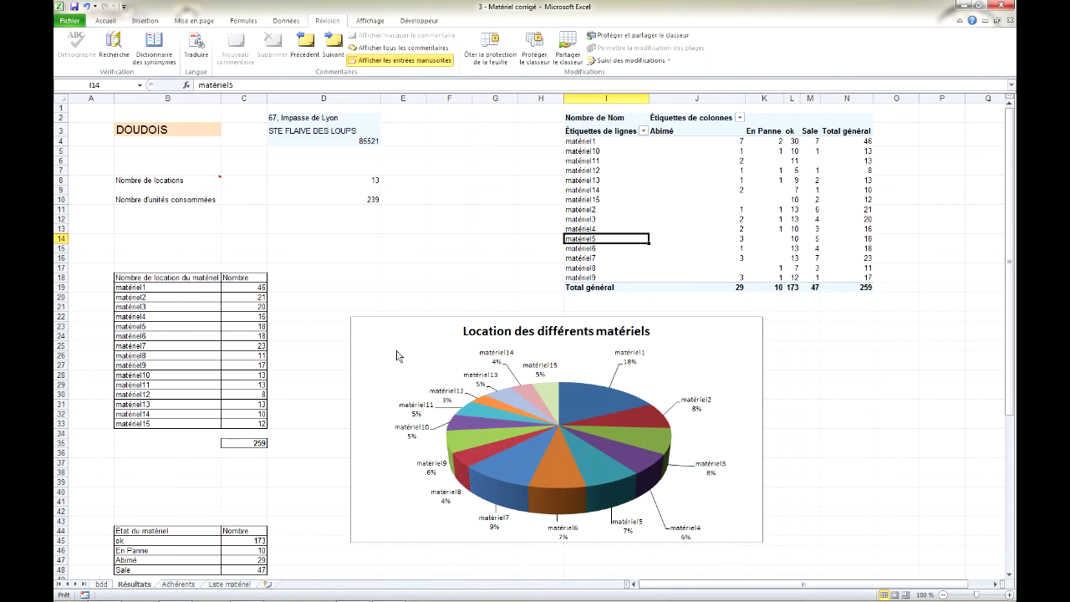
click(245, 240)
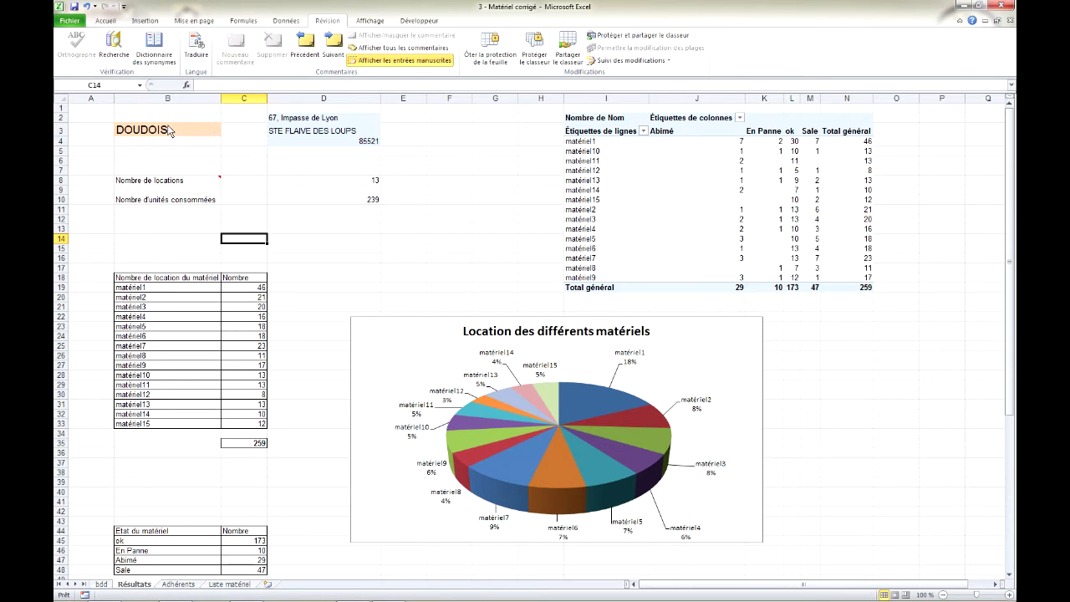
- Re-protect Résultats with Sélectionner les cellules verrouillées unchecked, so only unlocked cells are selectable
click(491, 49)
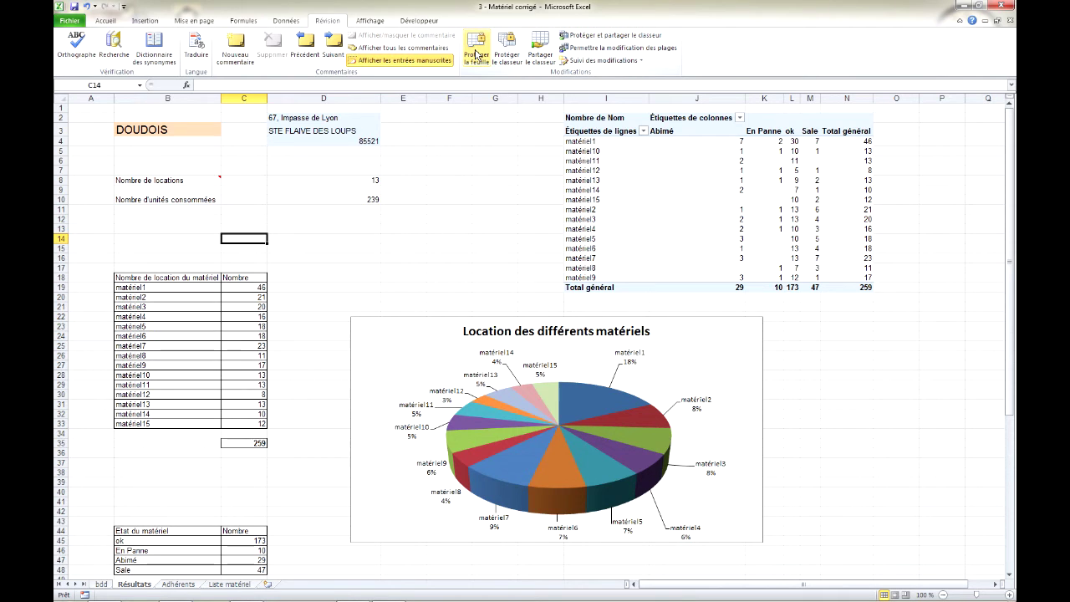
click(477, 49)
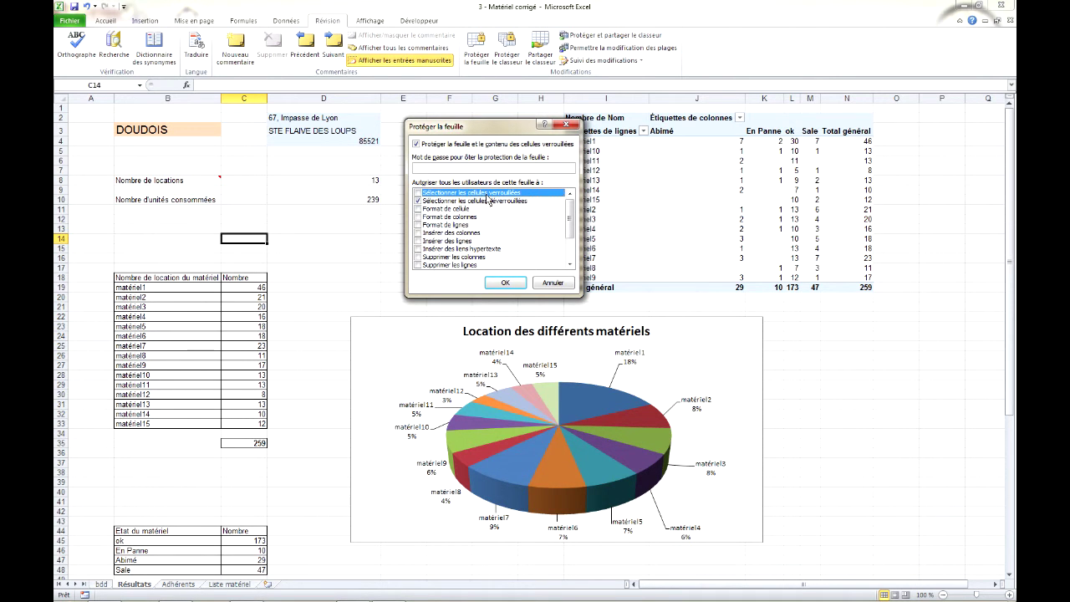
click(494, 284)
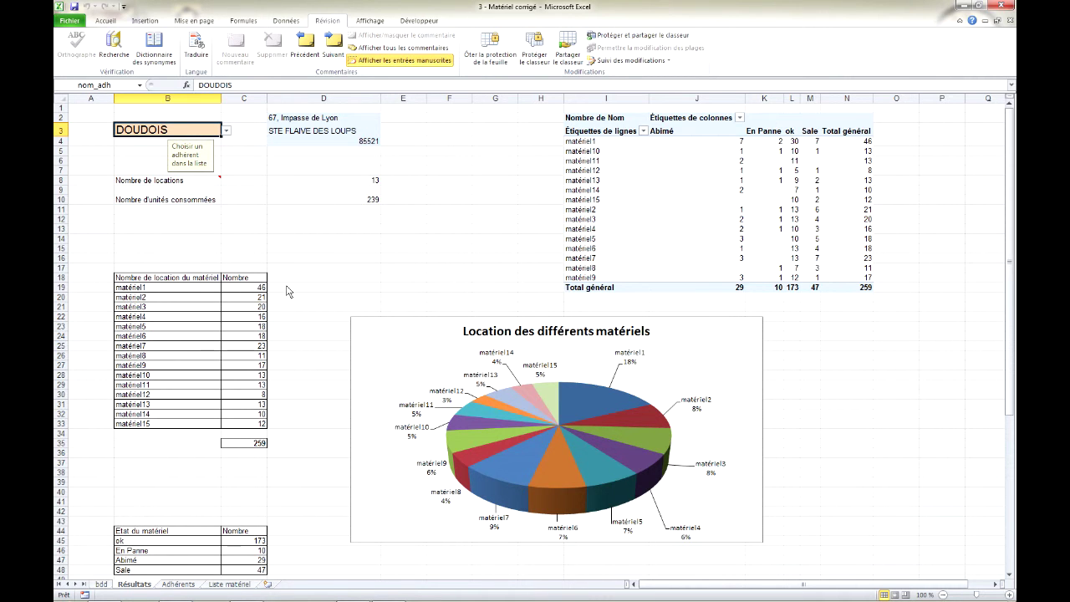
- Choose BRUEIER, then GOBGIAS, as the member in B3, showing 23 rentals and 390 units
click(226, 131)
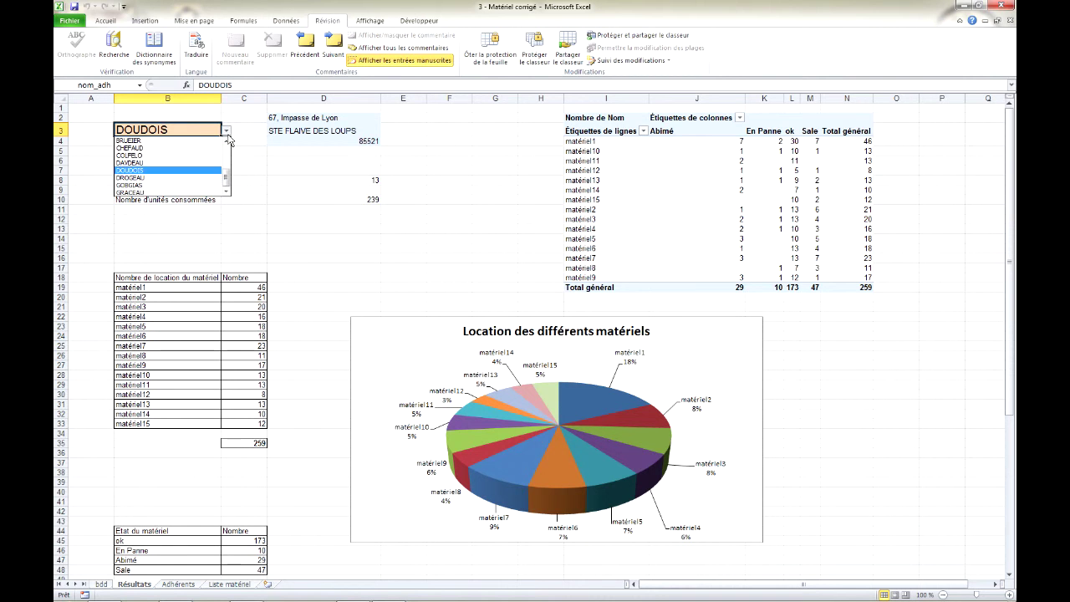
click(174, 141)
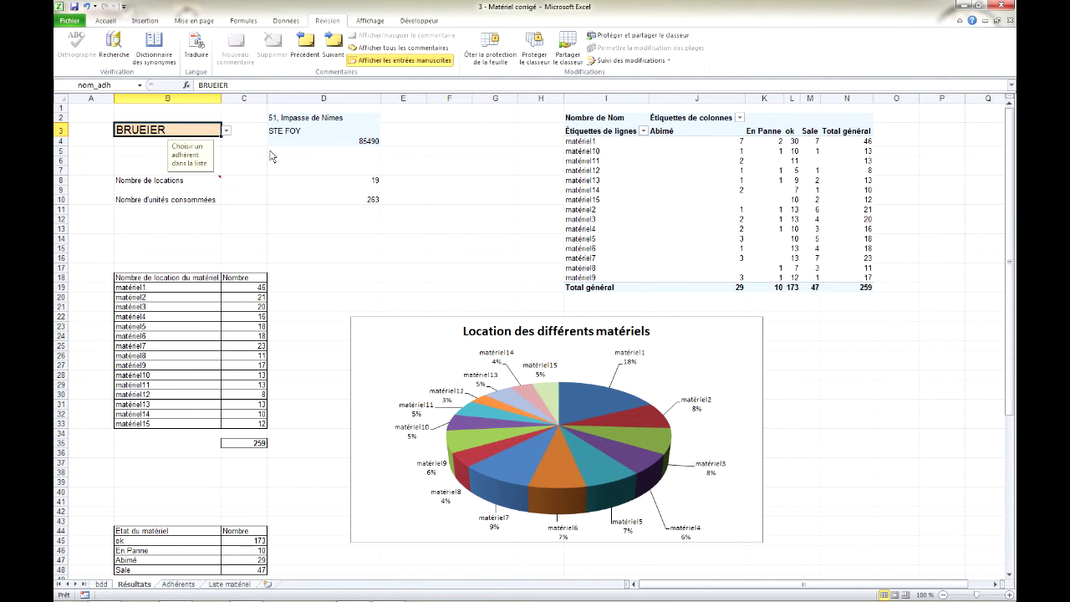
click(227, 134)
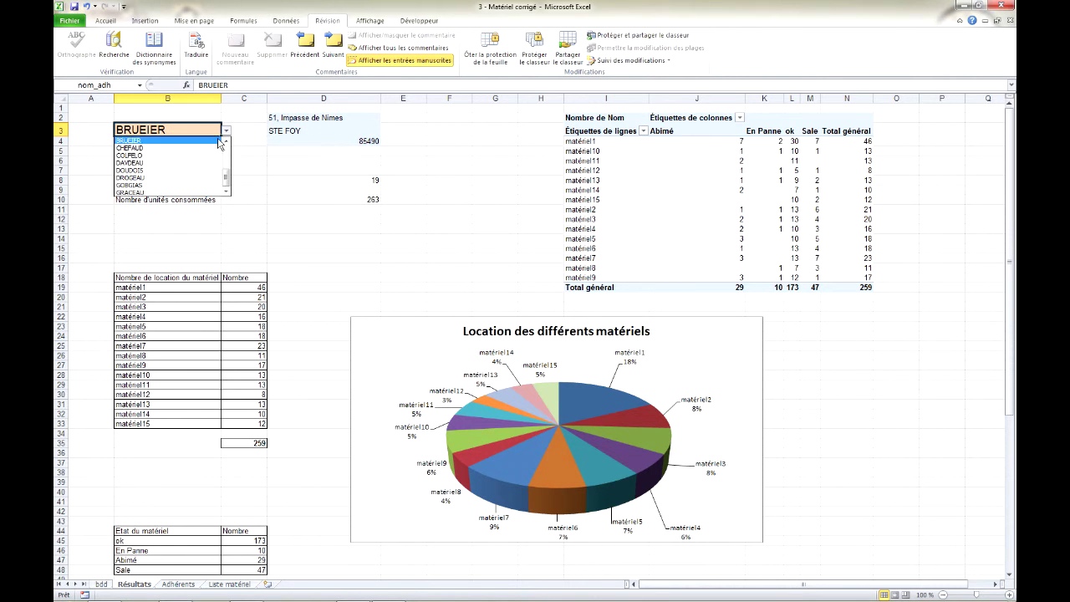
click(143, 191)
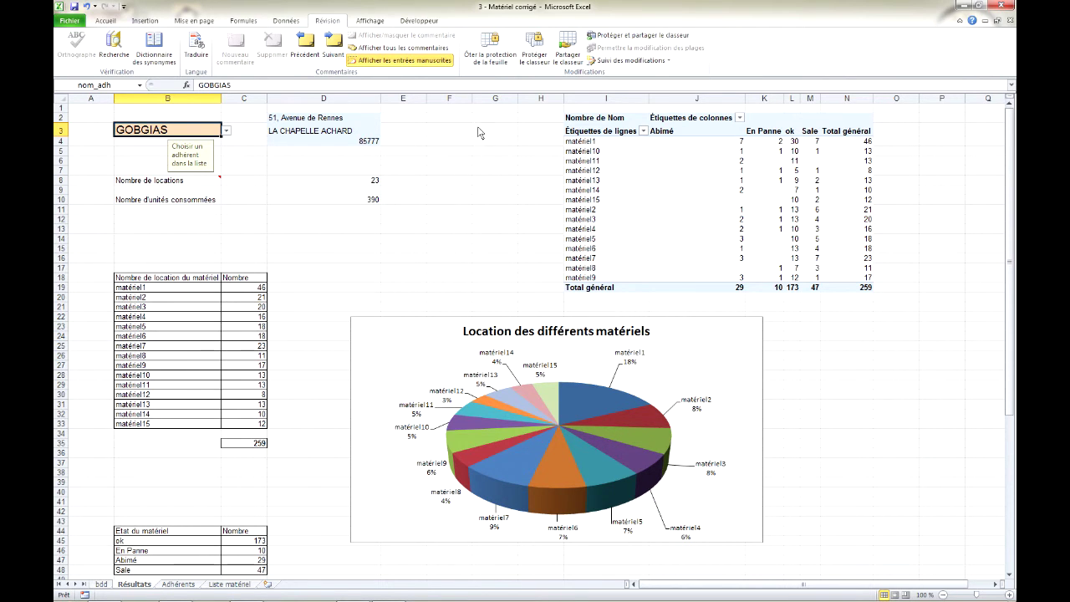
- Remove the Résultats sheet protection and reopen the Protéger la feuille settings
click(487, 52)
click(490, 54)
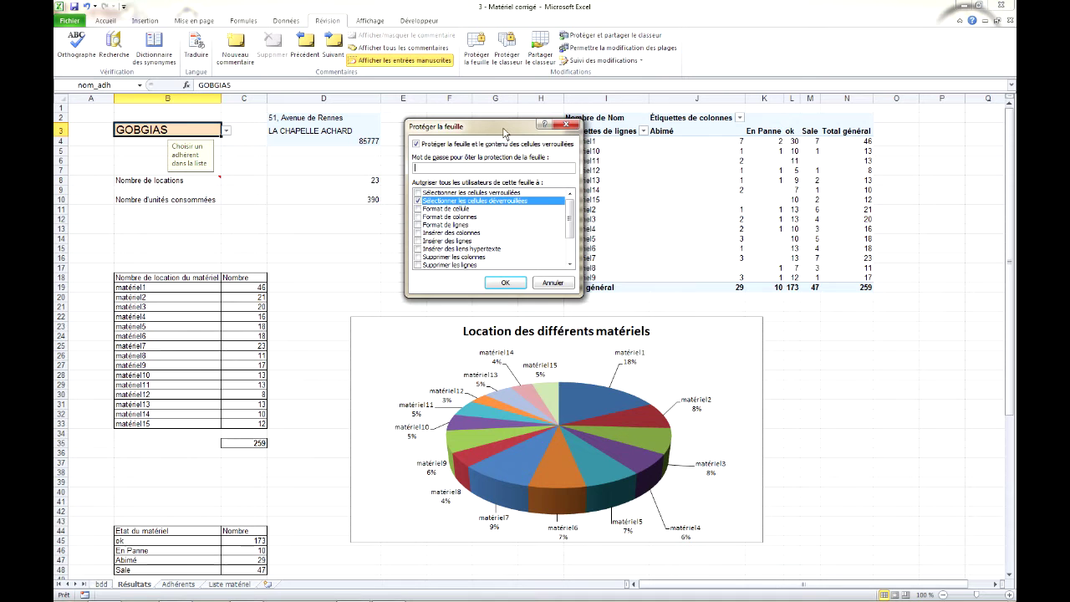
drag(494, 128, 497, 133)
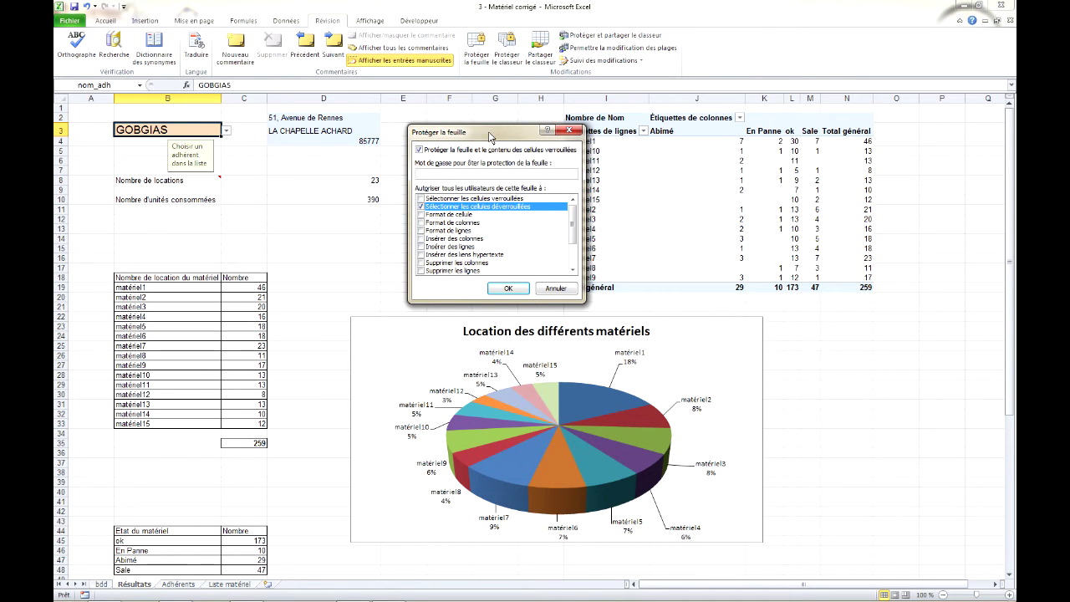
drag(481, 131, 477, 134)
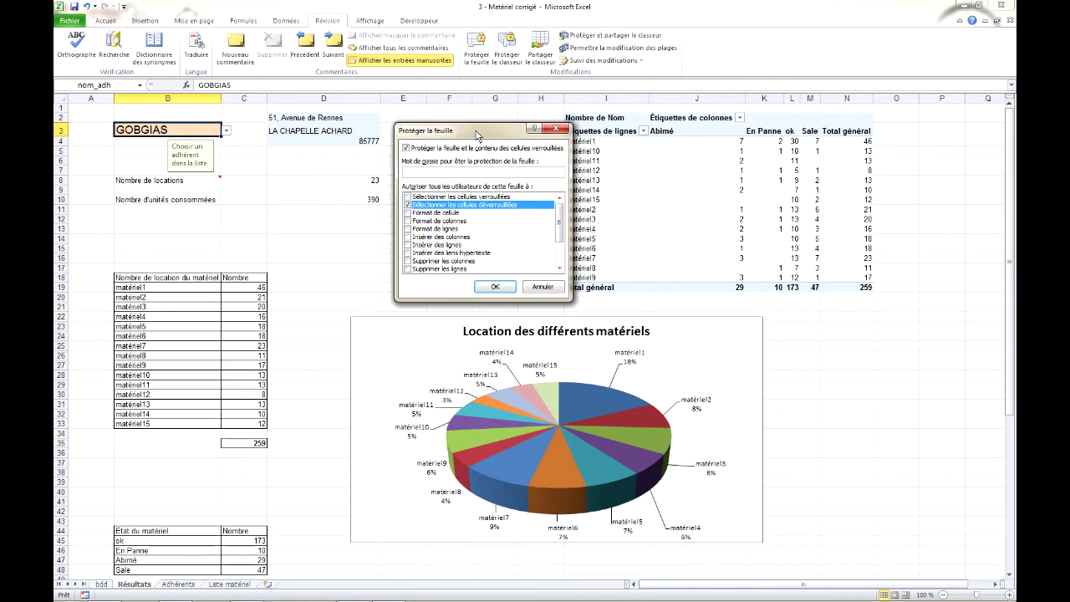